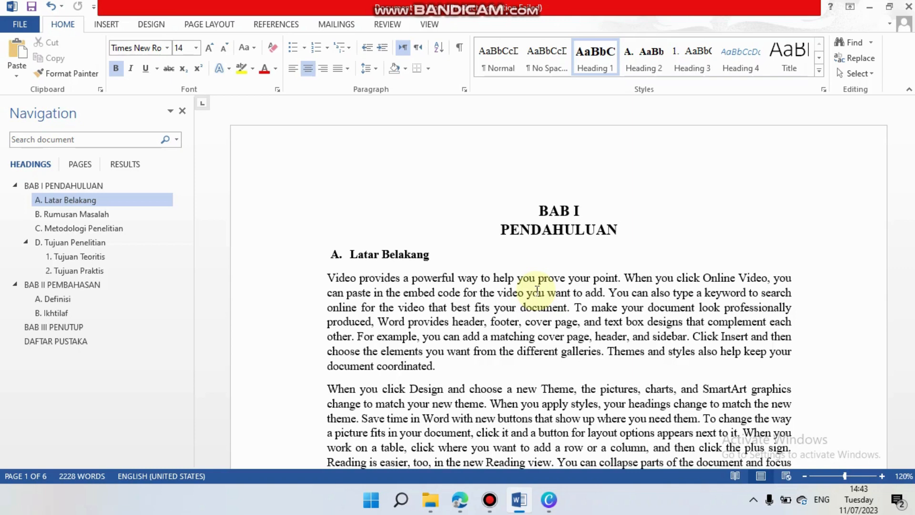
pyautogui.scroll(-2, 606, 209)
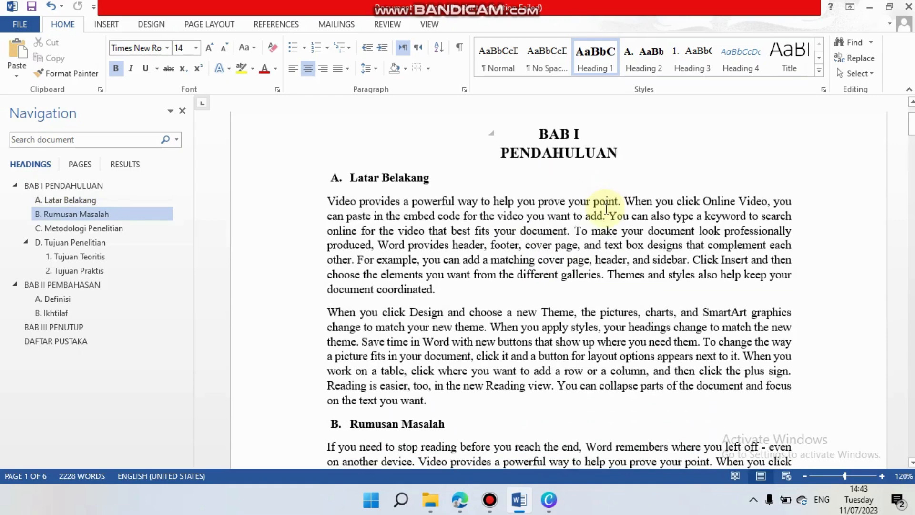
pyautogui.scroll(2, 606, 208)
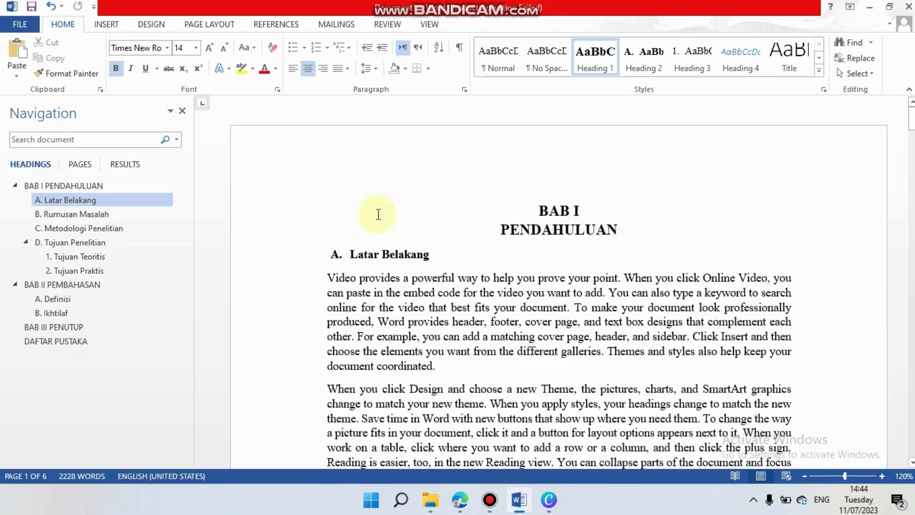
pyautogui.click(621, 307)
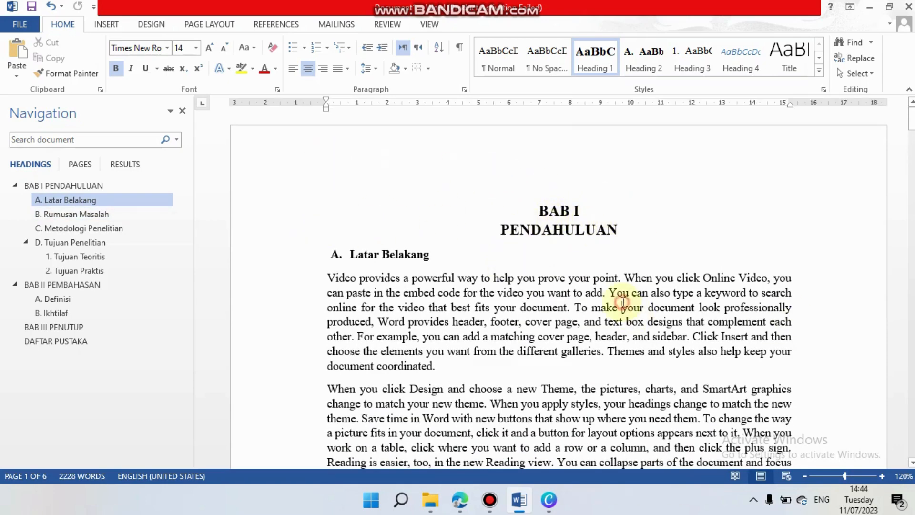
pyautogui.click(561, 210)
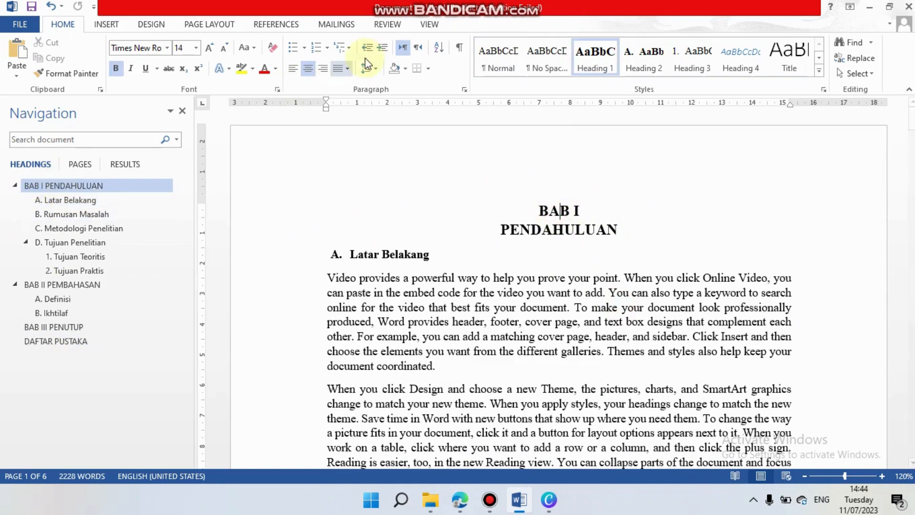
pyautogui.click(429, 24)
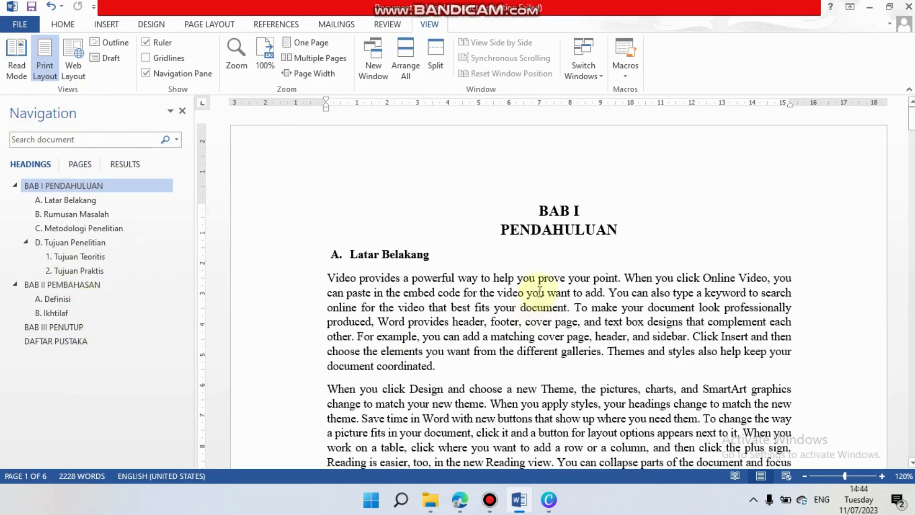
# Add centred page numbers to the bottom of the pages using the Plain Number 2 style, and leave footer editing
pyautogui.scroll(-10, 539, 289)
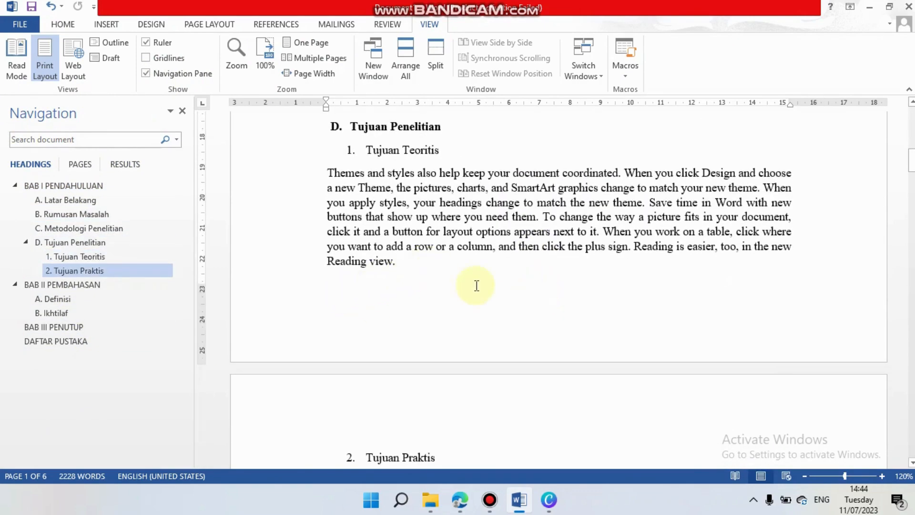
pyautogui.scroll(10, 439, 215)
pyautogui.scroll(-14, 429, 221)
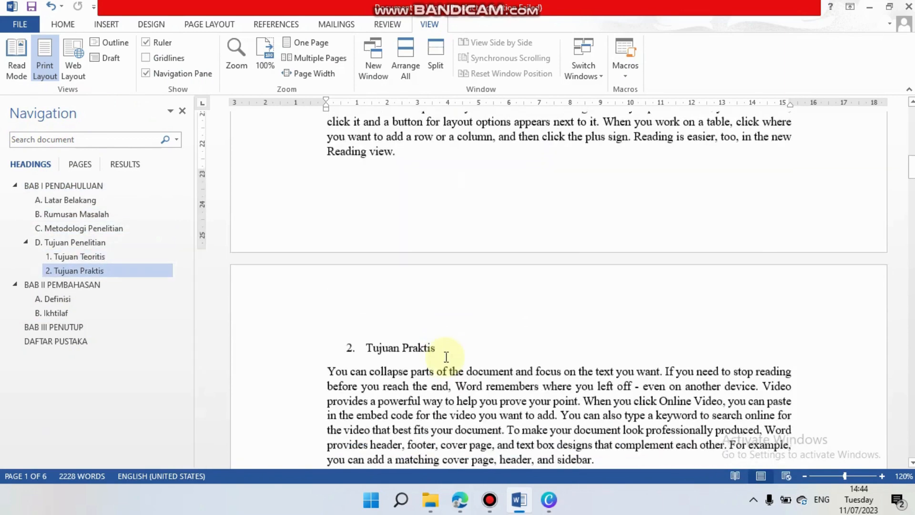
pyautogui.scroll(1, 525, 345)
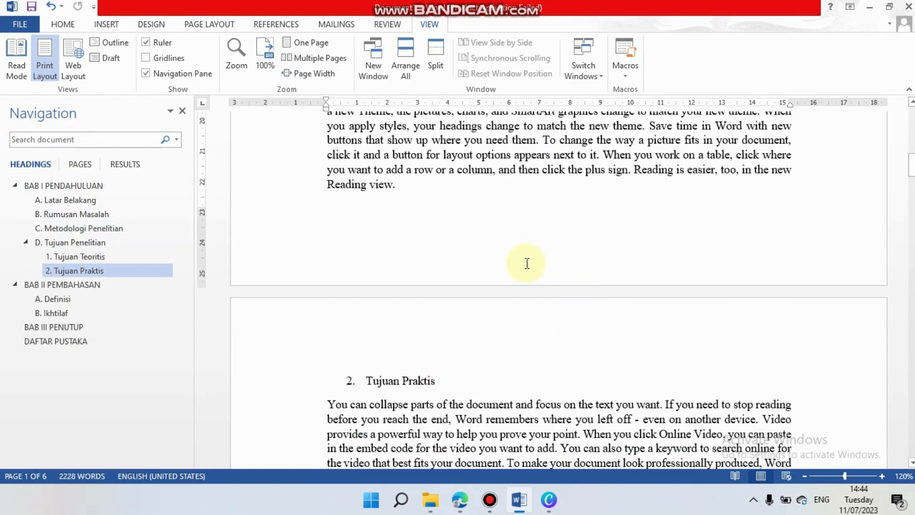
pyautogui.doubleClick(445, 249)
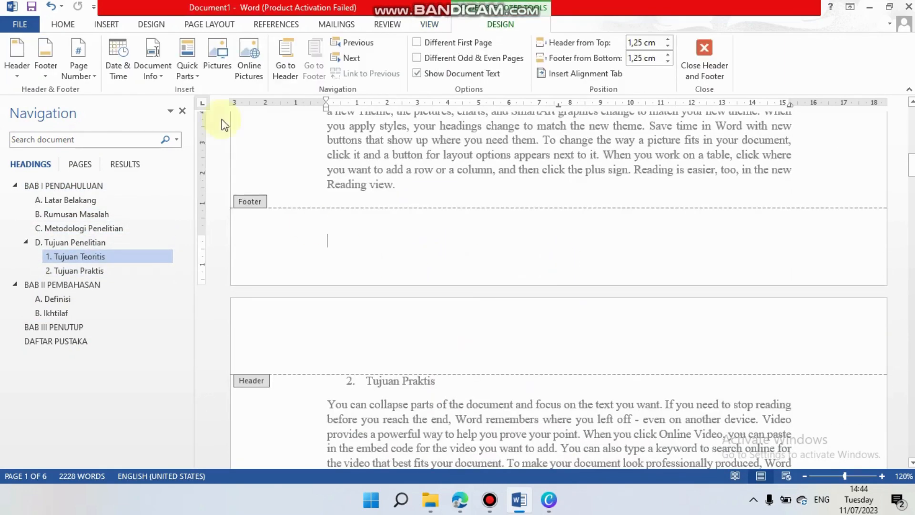
pyautogui.click(84, 68)
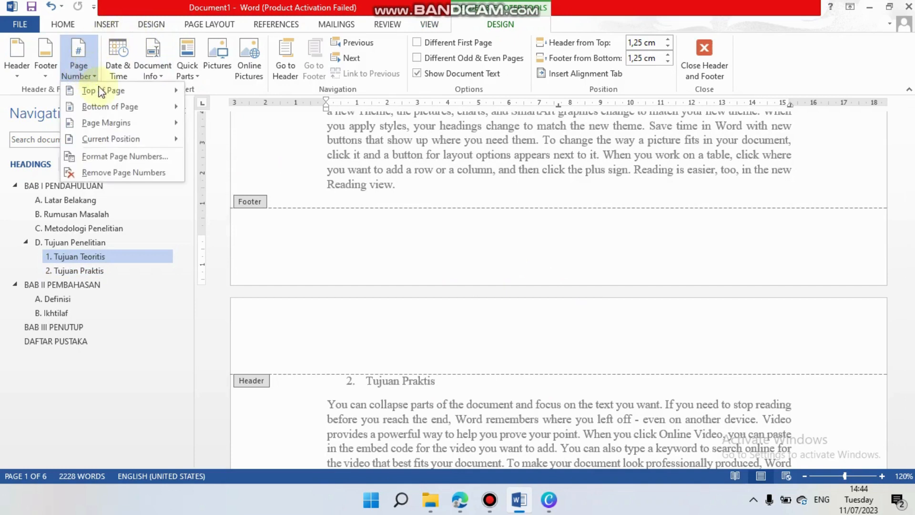
pyautogui.moveTo(106, 109)
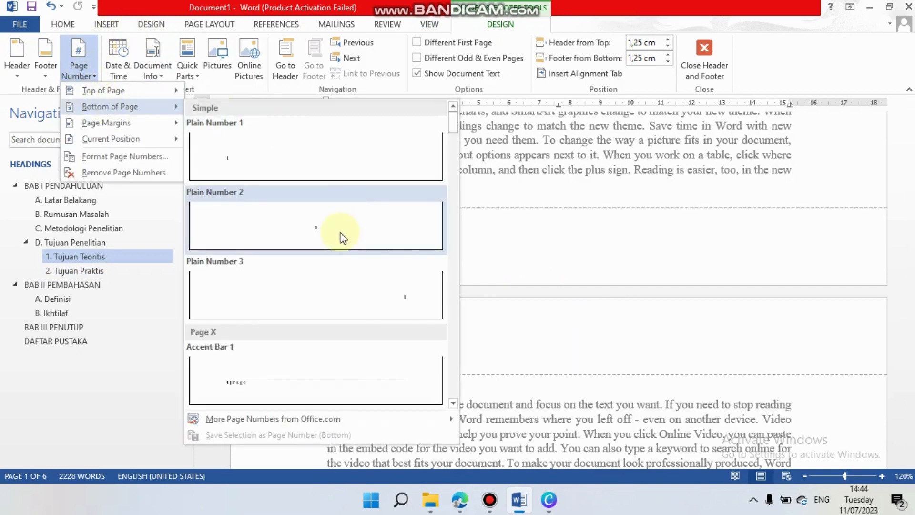
pyautogui.click(360, 233)
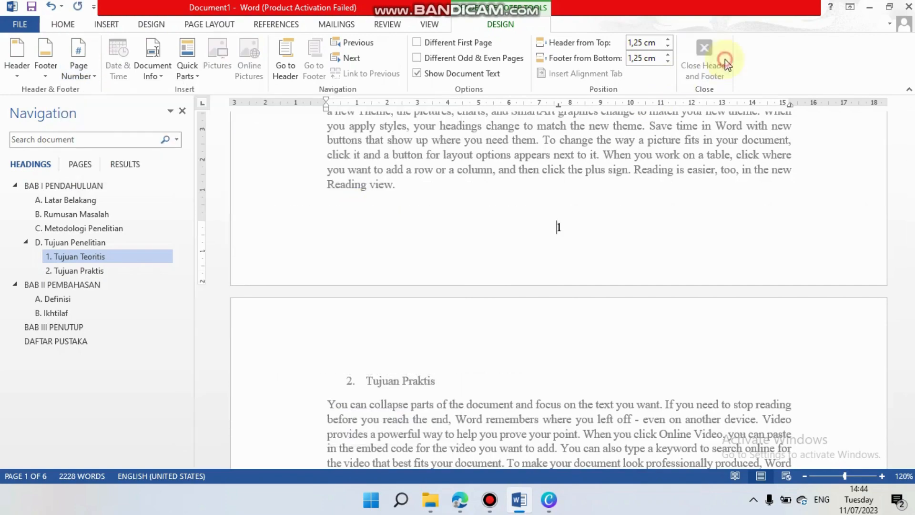
pyautogui.click(705, 57)
pyautogui.scroll(10, 613, 229)
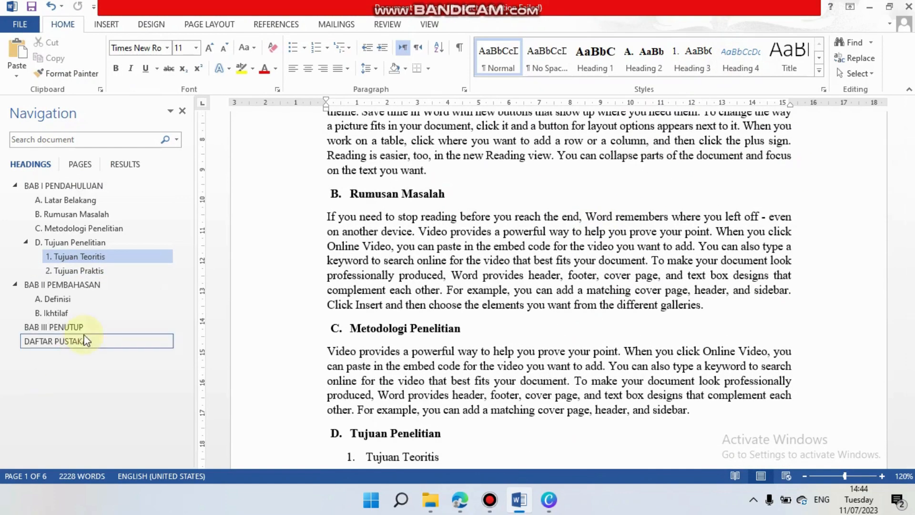
pyautogui.click(56, 342)
pyautogui.scroll(-3, 481, 329)
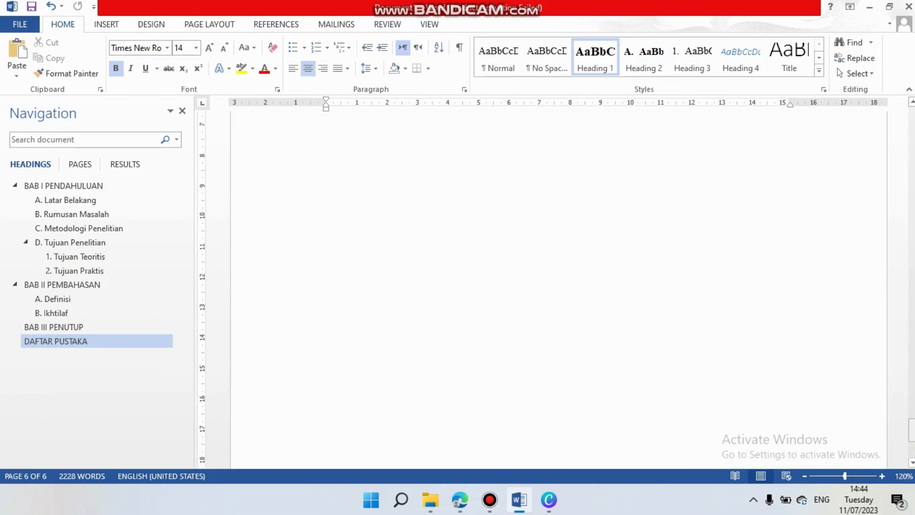
pyautogui.moveTo(911, 430); pyautogui.dragTo(913, 91)
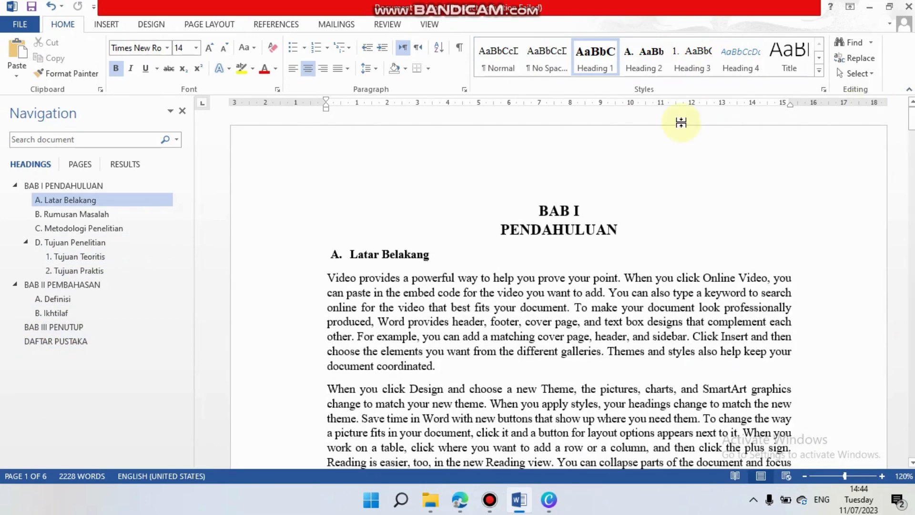
pyautogui.click(538, 210)
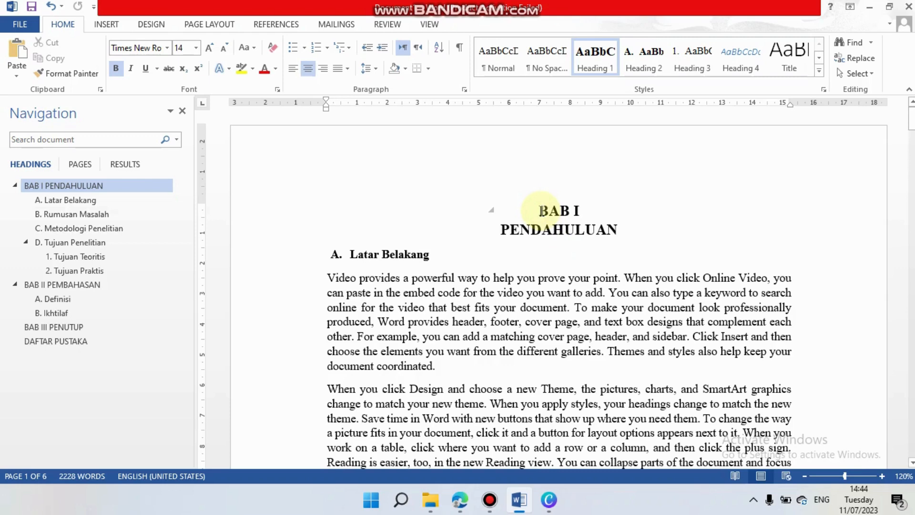
pyautogui.write('Ctrl+Enter')
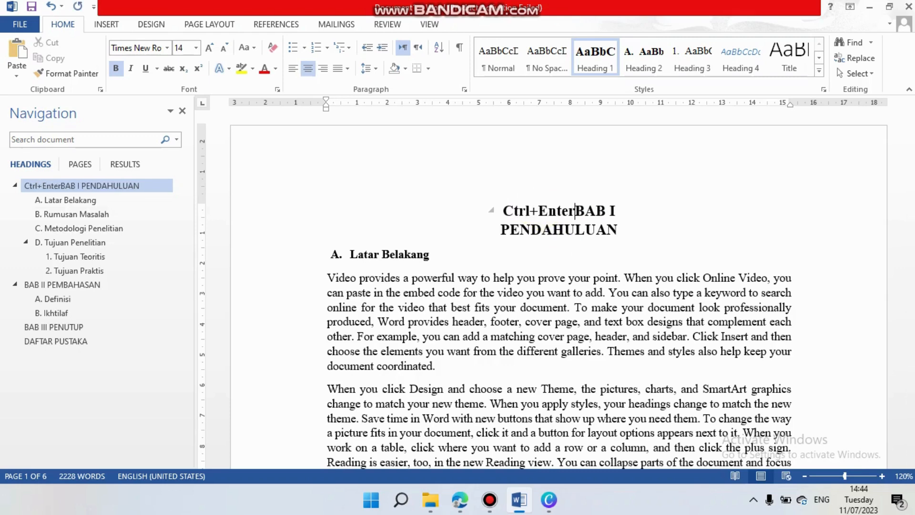
pyautogui.hotkey('shift', 'Home')
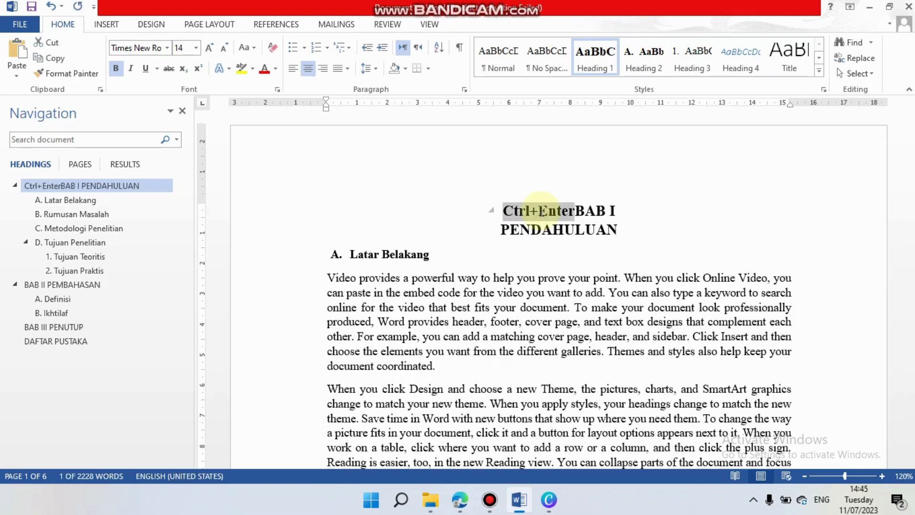
pyautogui.press('BackSpace')
# Insert a page break before the BAB I heading and enter the title DAFTAR ISI ahead of it
pyautogui.hotkey('ctrl', 'Return')
pyautogui.scroll(10, 542, 213)
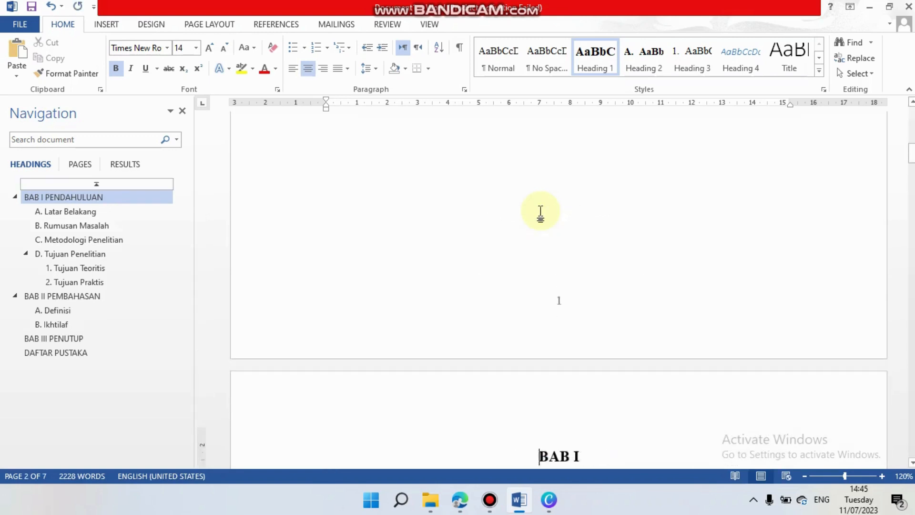
pyautogui.click(535, 173)
pyautogui.write('DAFTAR ISI')
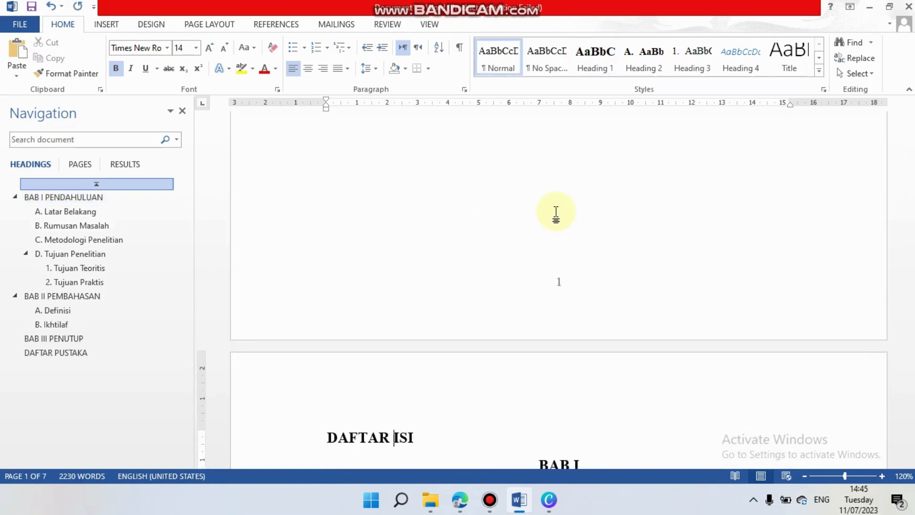
# Place the DAFTAR ISI title on the first page and insert a page break between it and BAB I
pyautogui.hotkey('ctrl', 'Left')
pyautogui.scroll(-5, 557, 212)
pyautogui.click(511, 128)
pyautogui.hotkey('ctrl', 'Return')
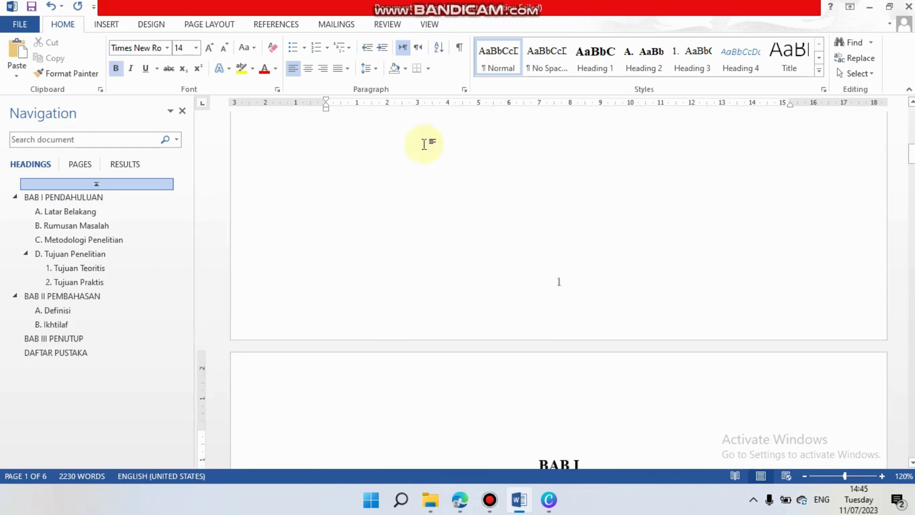
pyautogui.scroll(4, 408, 344)
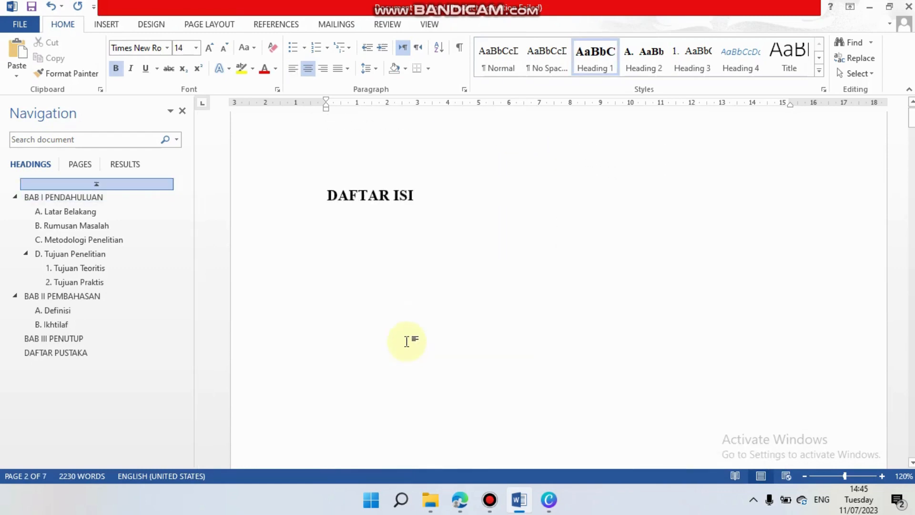
# Apply the Heading 1 style to the DAFTAR ISI title and start a new line below it
pyautogui.click(368, 211)
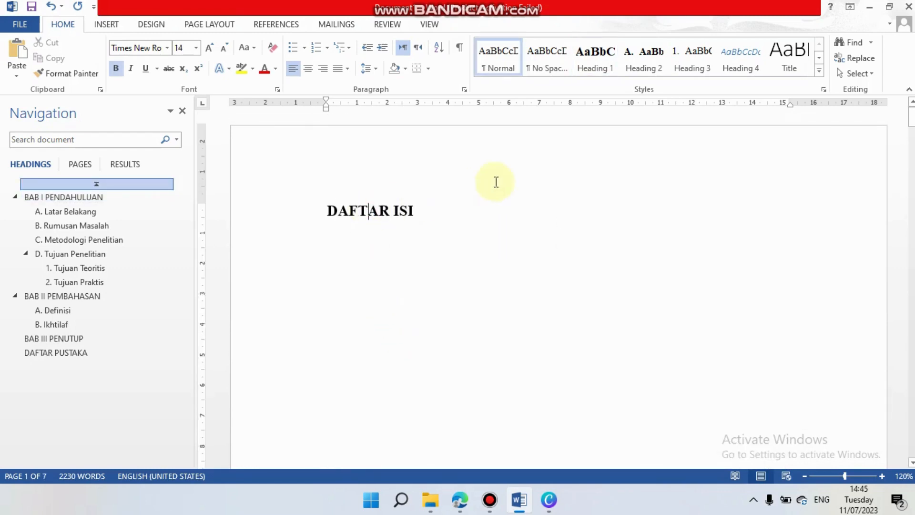
pyautogui.click(595, 59)
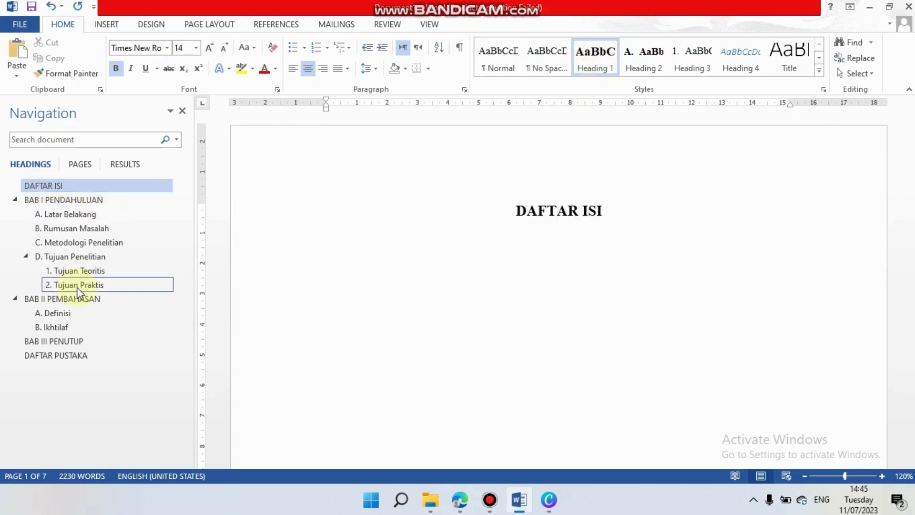
pyautogui.click(614, 234)
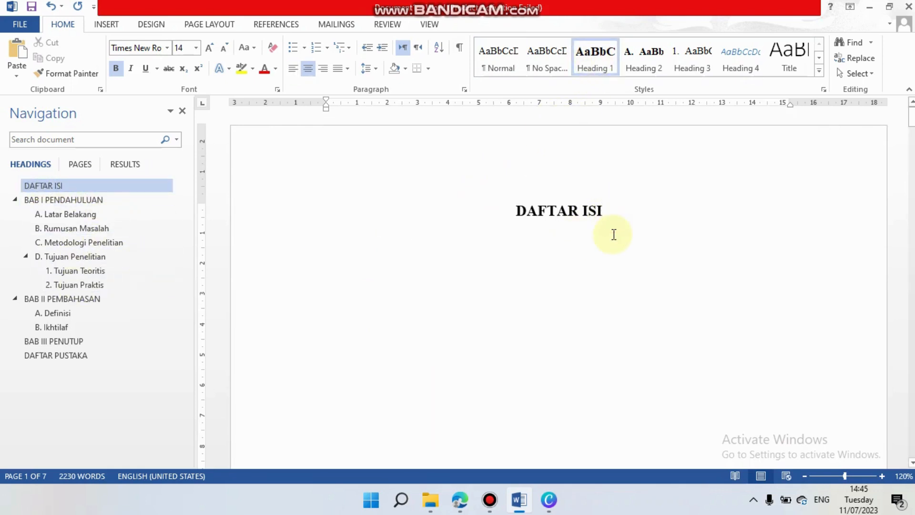
pyautogui.press('Return')
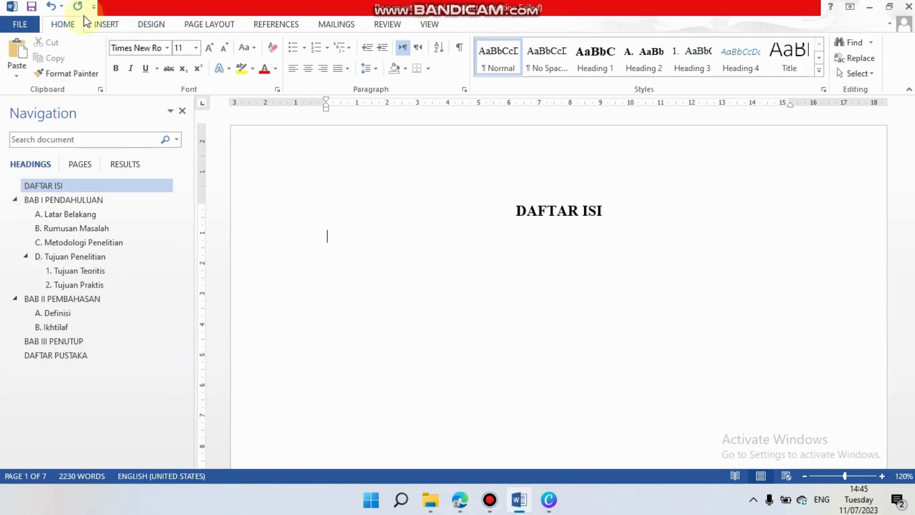
# Insert an Automatic Table 1 table of contents below the DAFTAR ISI title
pyautogui.click(106, 25)
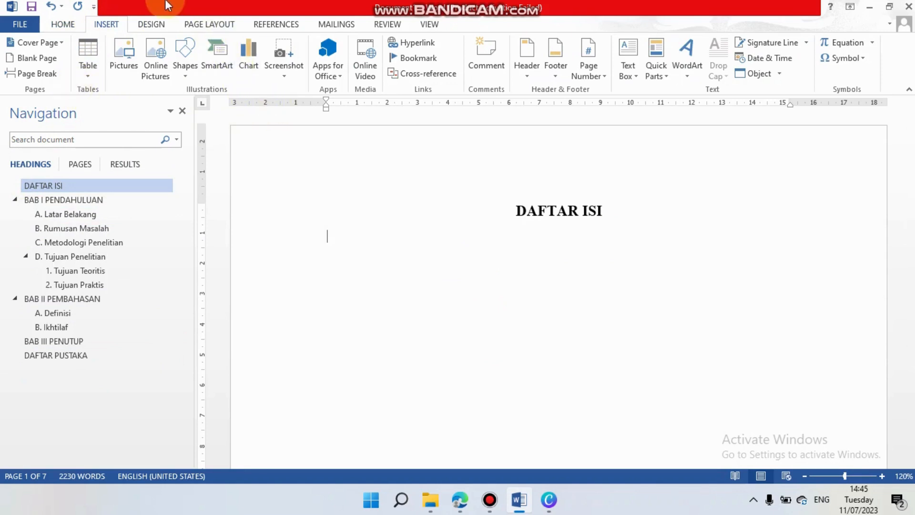
pyautogui.click(279, 23)
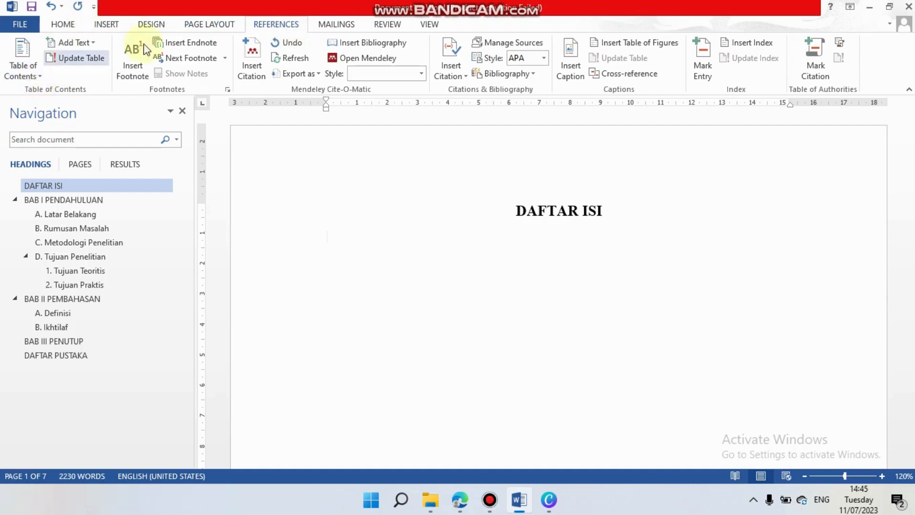
pyautogui.click(35, 74)
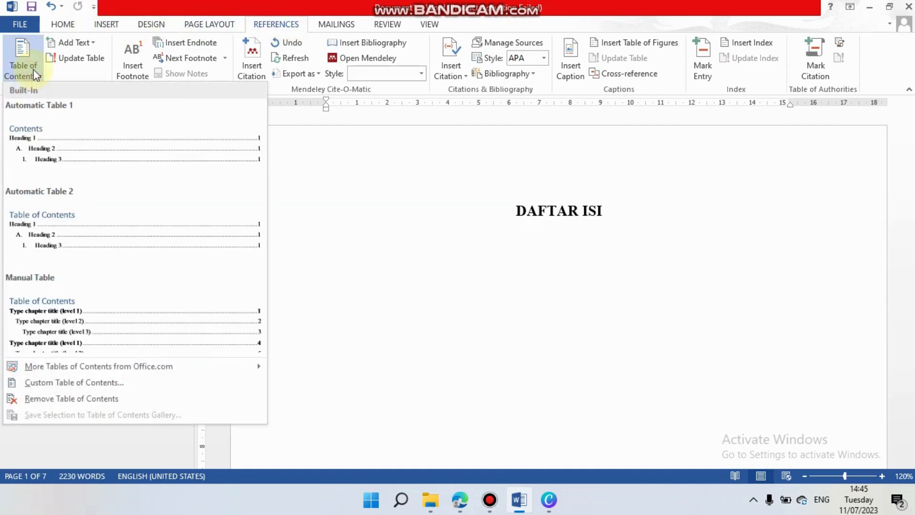
pyautogui.click(35, 74)
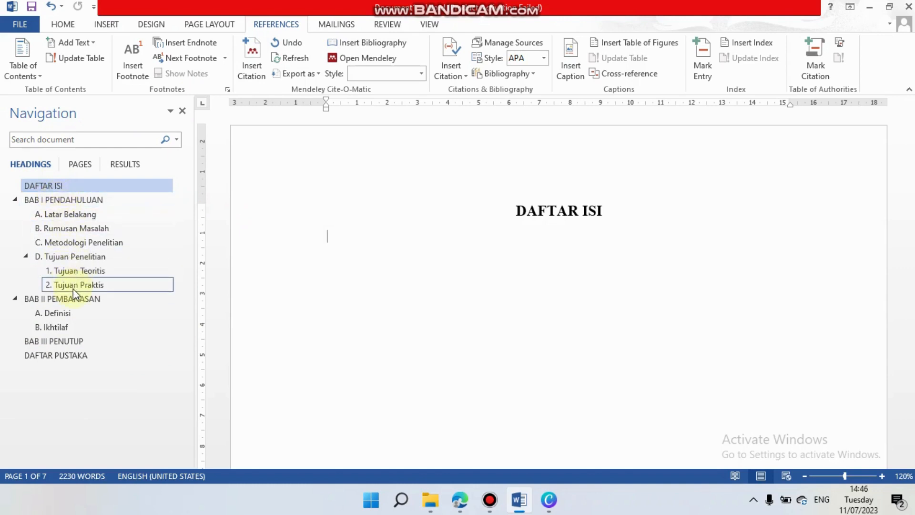
pyautogui.click(26, 68)
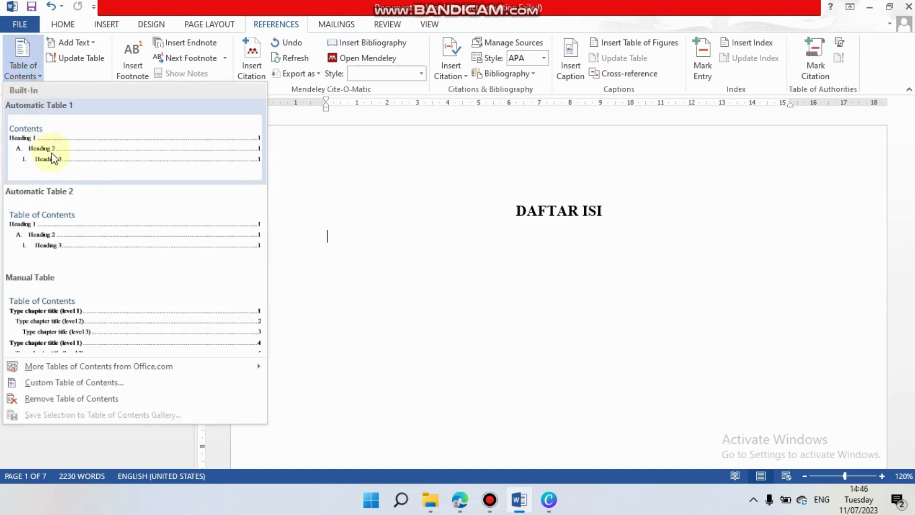
pyautogui.click(84, 139)
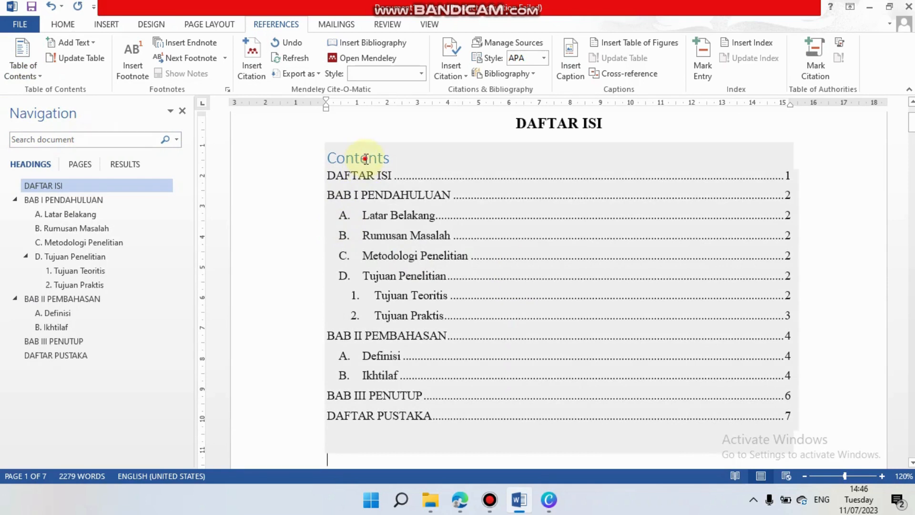
# Delete the built-in "Contents" title above the table of contents entries
pyautogui.doubleClick(365, 158)
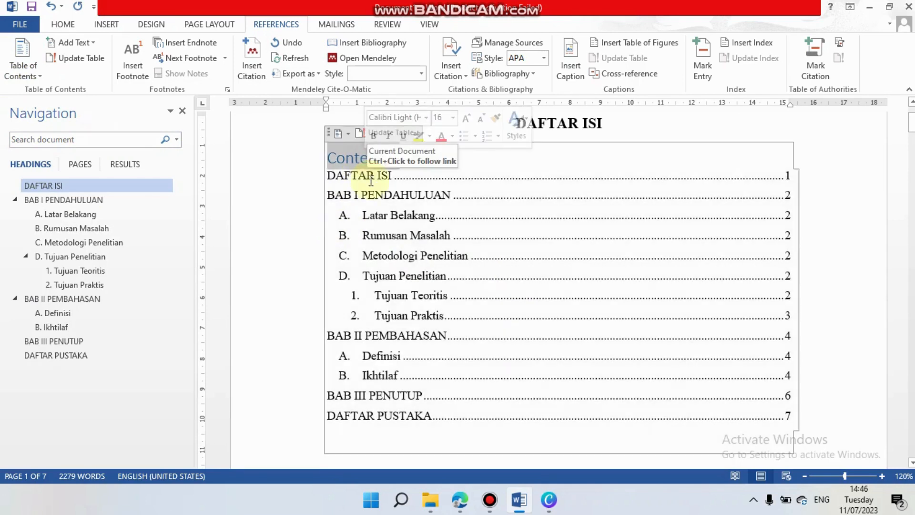
pyautogui.press('Delete')
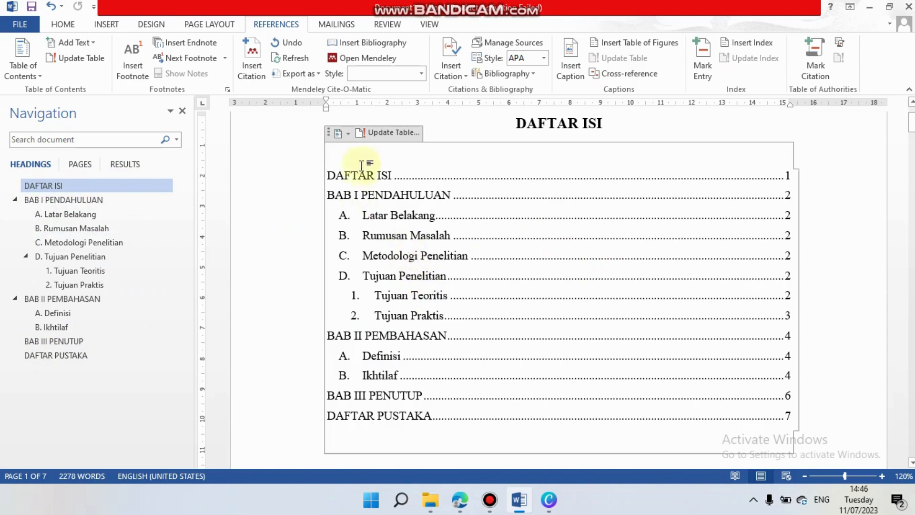
# Delete the whole automatic table of contents below the DAFTAR ISI title
pyautogui.click(14, 70)
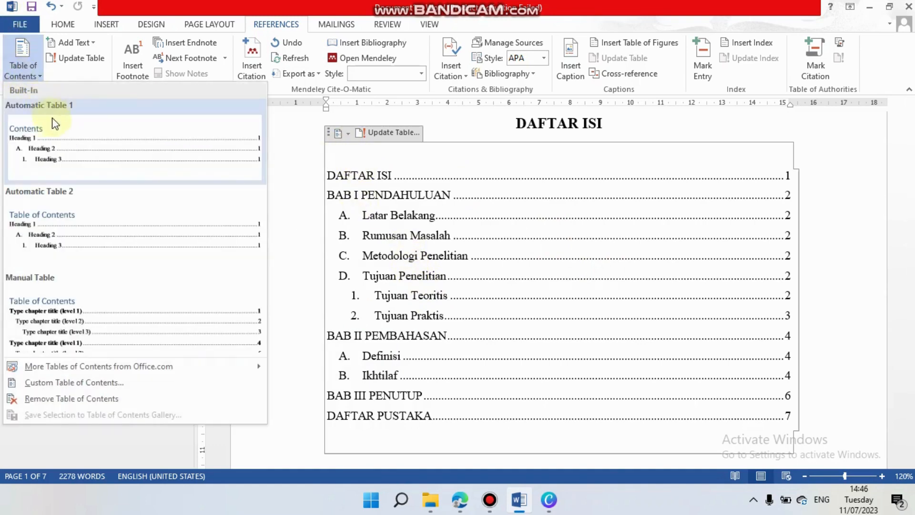
pyautogui.click(457, 192)
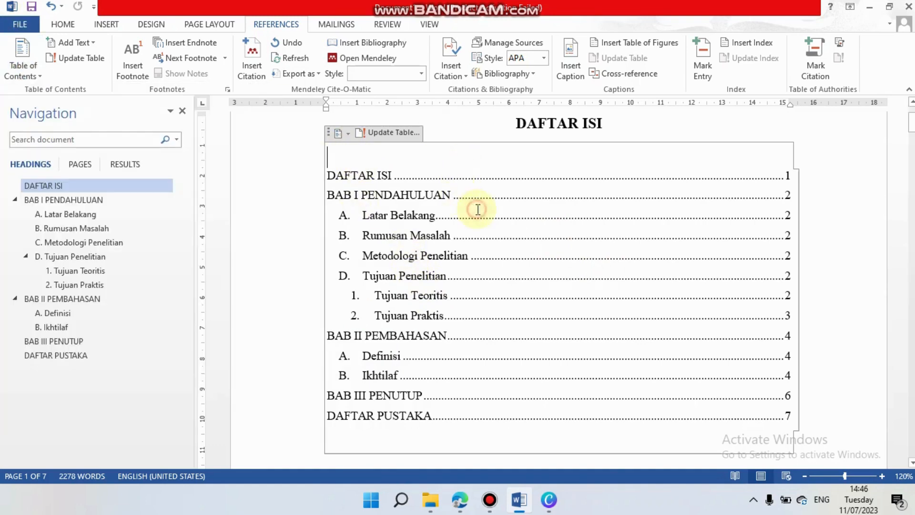
pyautogui.click(330, 132)
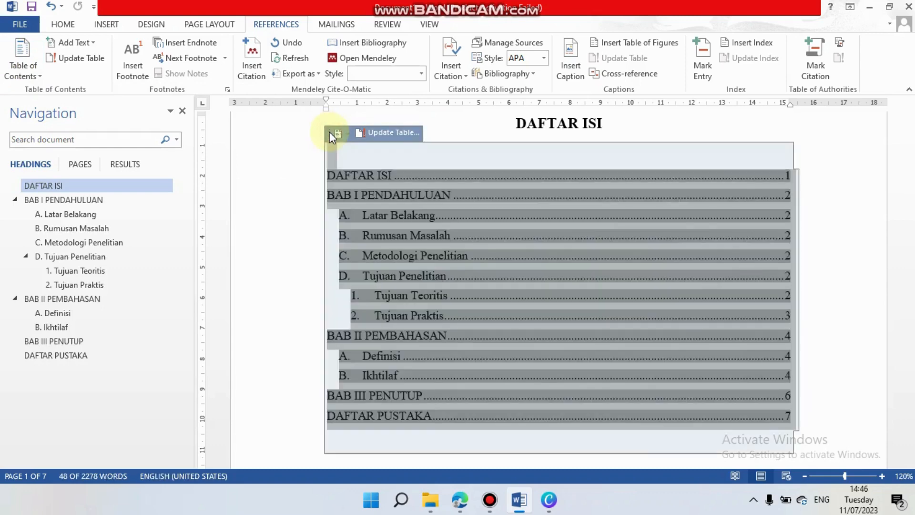
pyautogui.press('Delete')
# Insert a custom table of contents below the DAFTAR ISI title with dotted tab leaders and Show levels set to 2
pyautogui.click(26, 78)
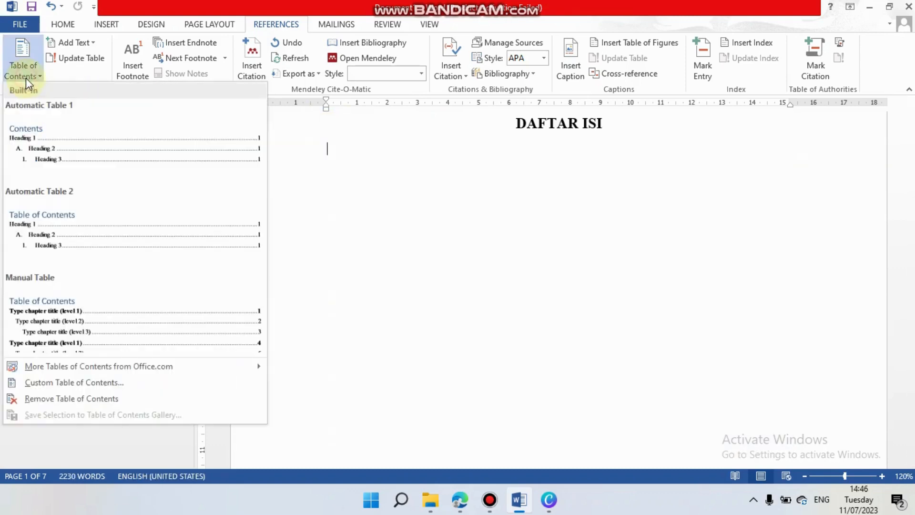
pyautogui.click(101, 385)
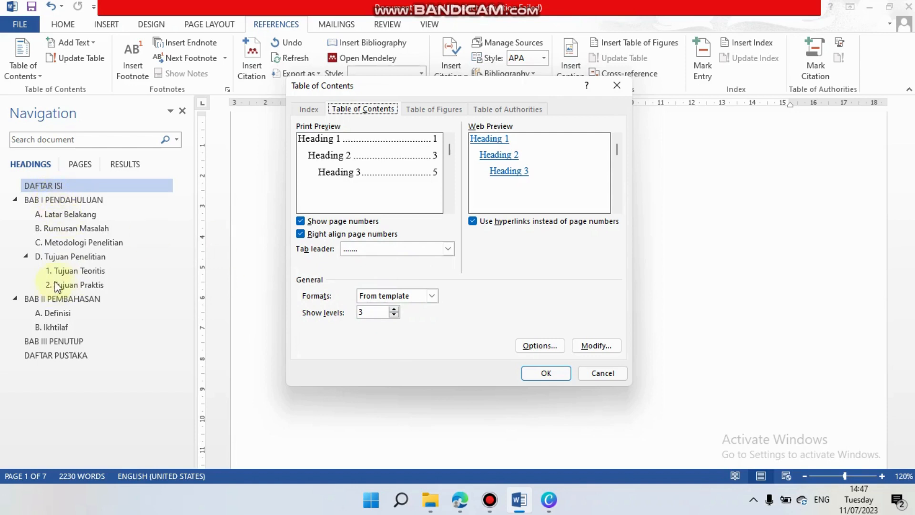
pyautogui.click(395, 316)
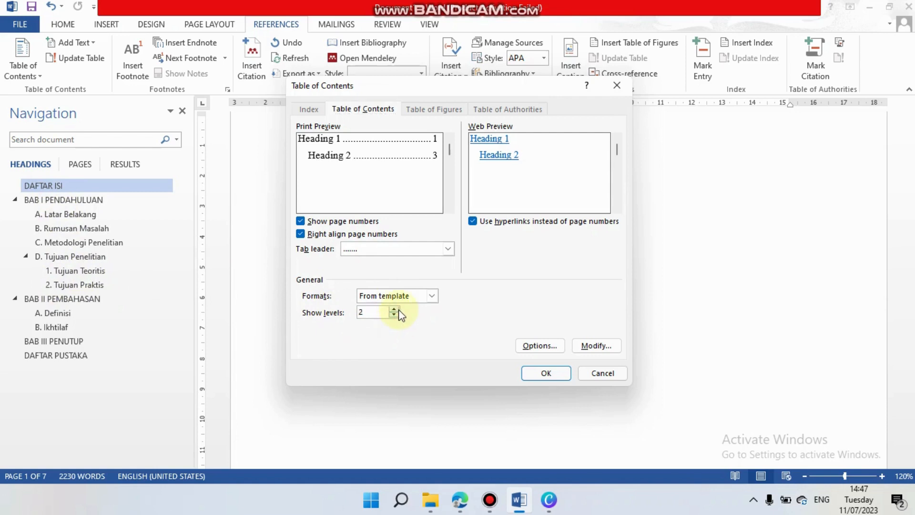
pyautogui.click(394, 309)
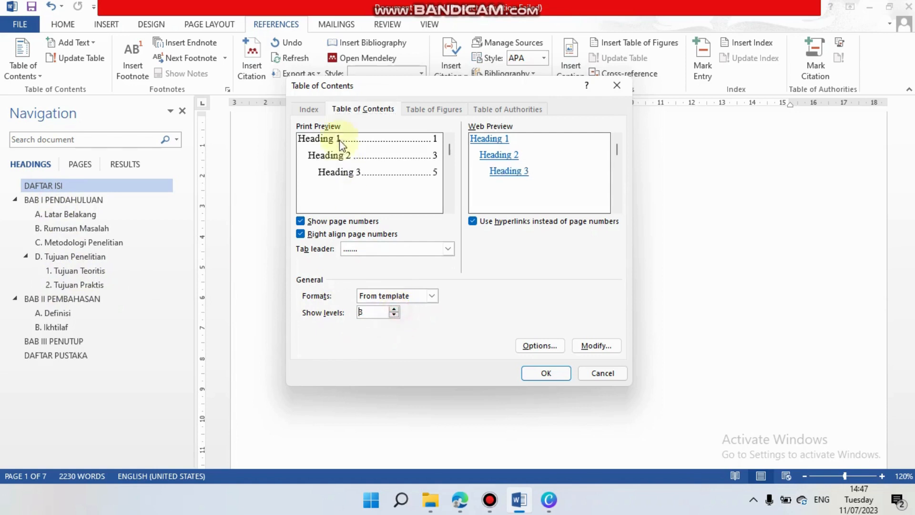
pyautogui.click(395, 317)
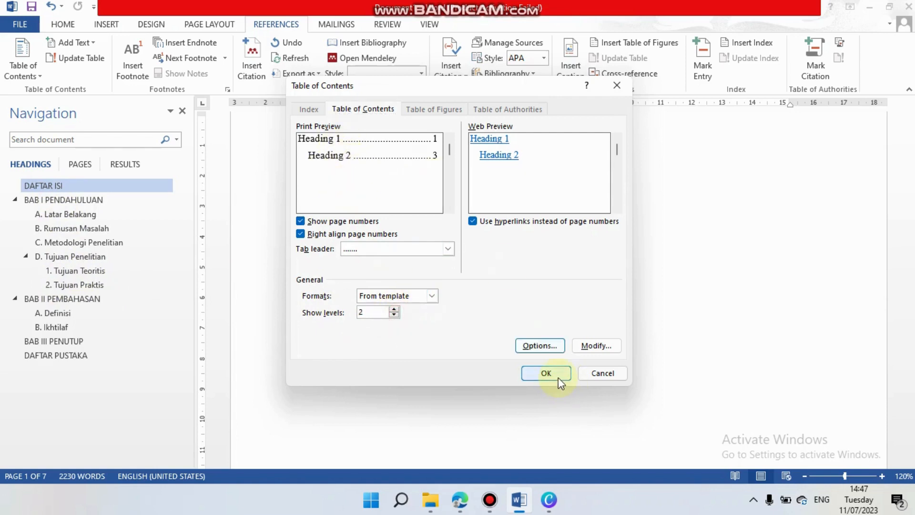
pyautogui.click(547, 373)
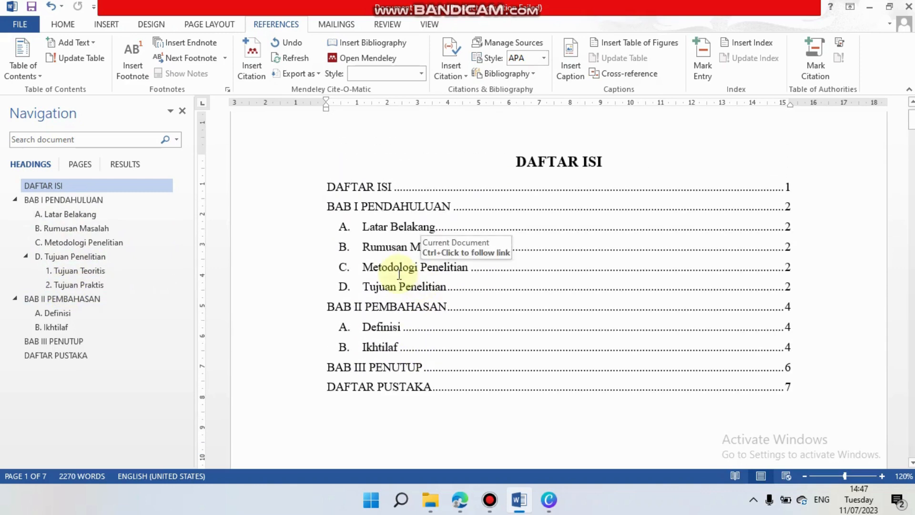
pyautogui.click(32, 78)
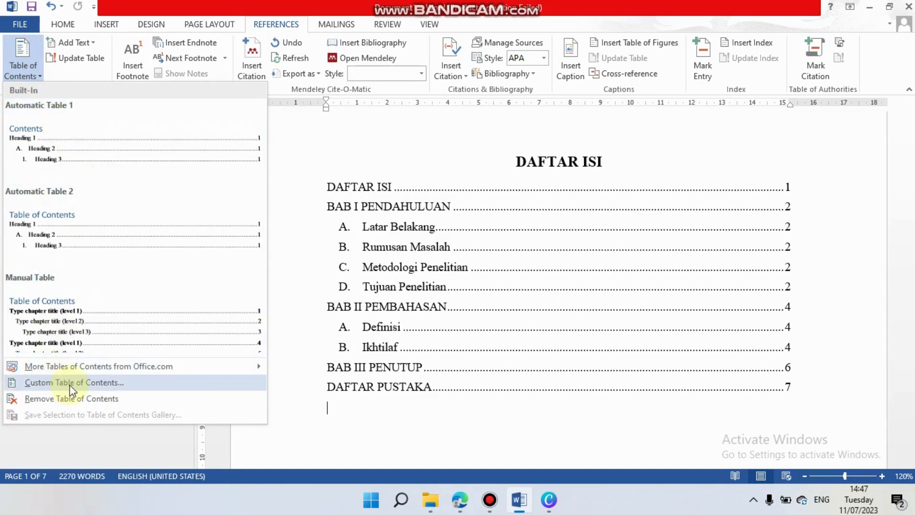
pyautogui.click(515, 236)
pyautogui.click(452, 227)
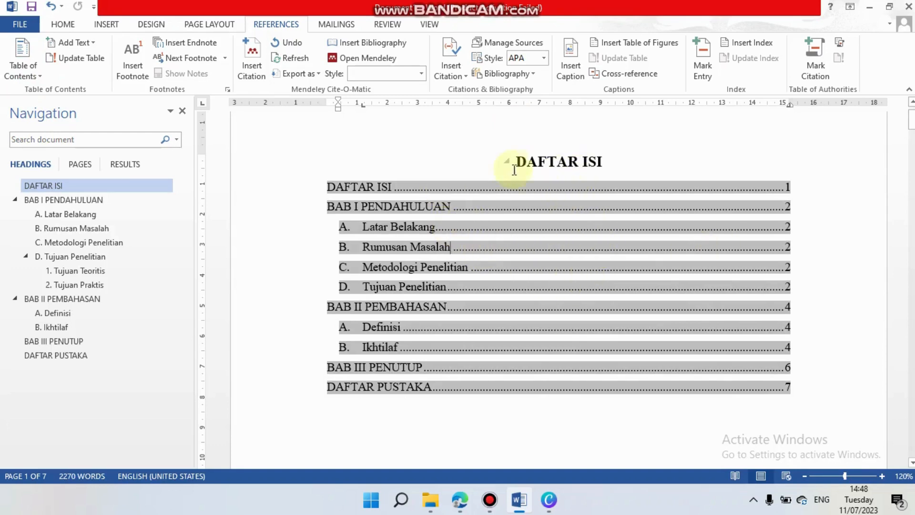
# Compare the table of contents entries and page numbers with the headings on their pages, including BAB I and BAB II
pyautogui.click(766, 187)
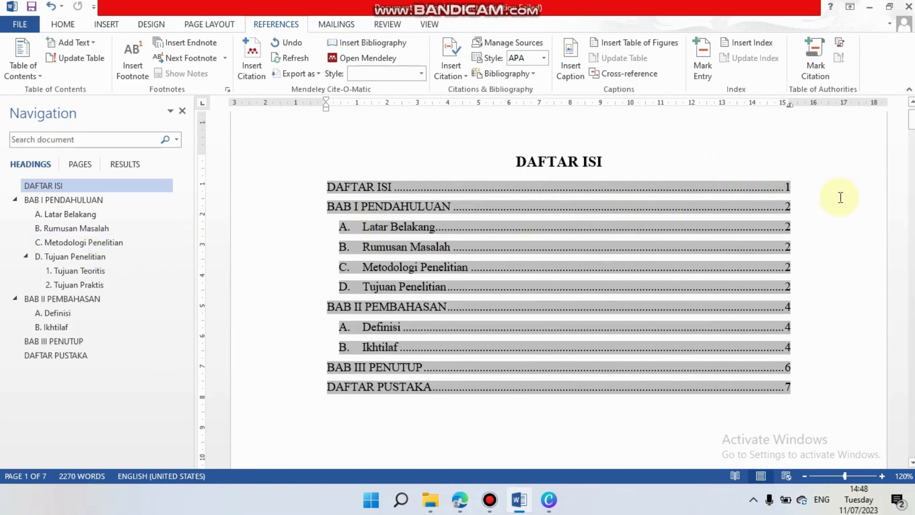
pyautogui.doubleClick(786, 187)
pyautogui.scroll(-15, 772, 270)
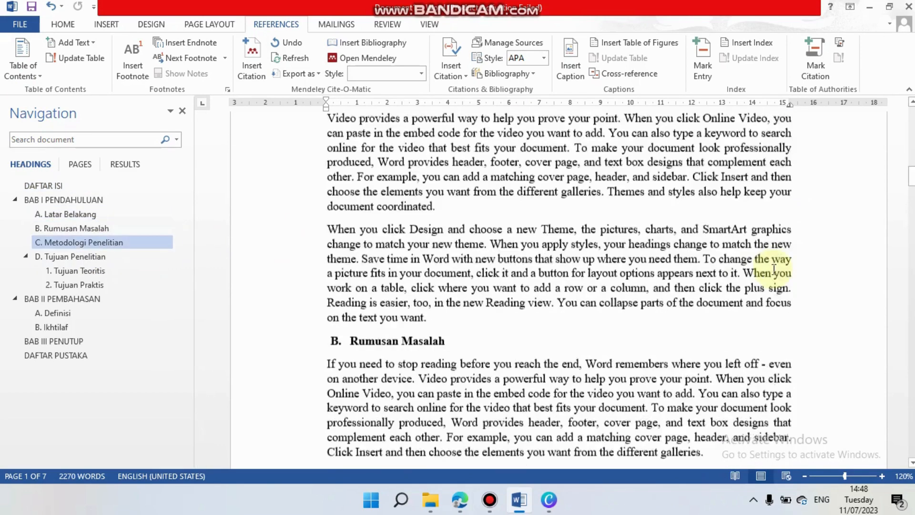
pyautogui.scroll(-6, 730, 301)
pyautogui.scroll(20, 603, 260)
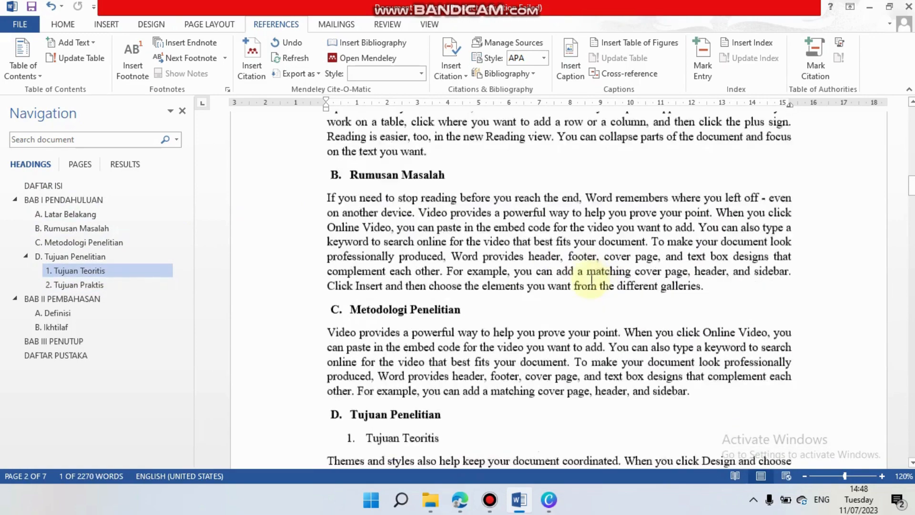
pyautogui.scroll(10, 594, 265)
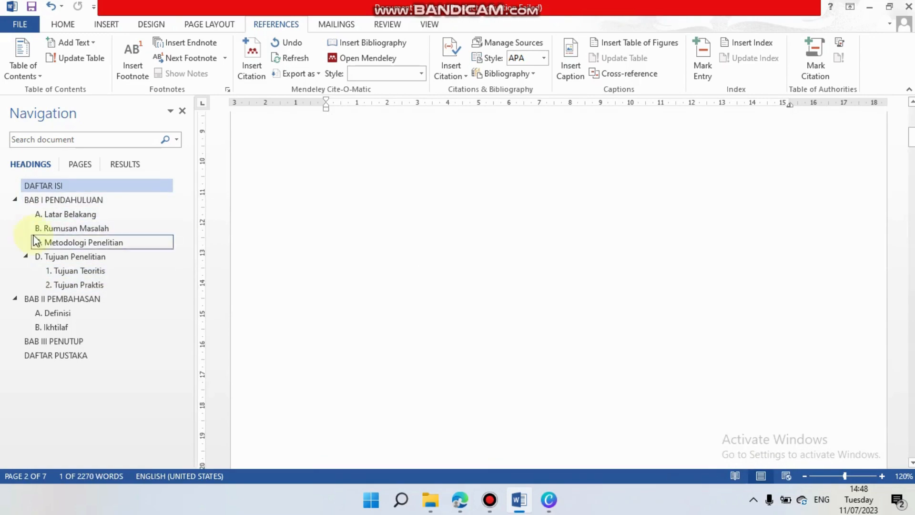
pyautogui.click(61, 200)
pyautogui.click(61, 299)
pyautogui.scroll(-11, 679, 364)
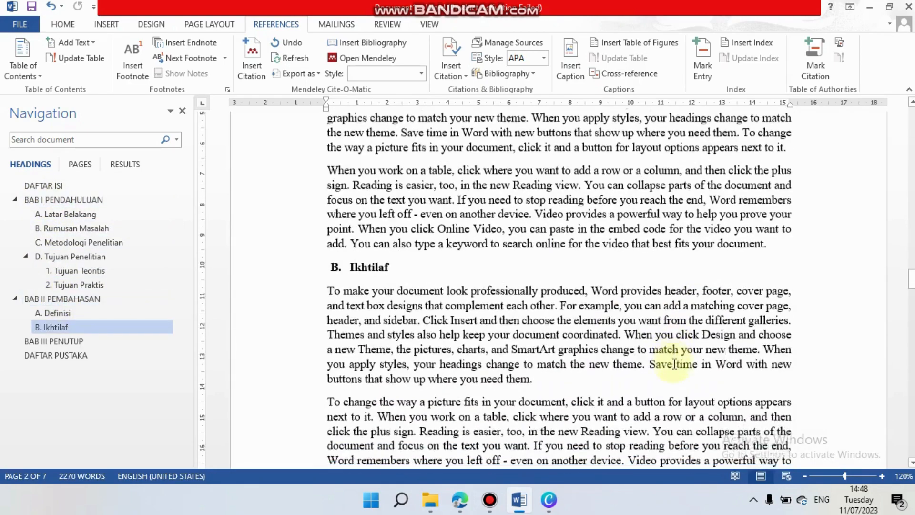
pyautogui.click(65, 185)
pyautogui.scroll(2, 551, 243)
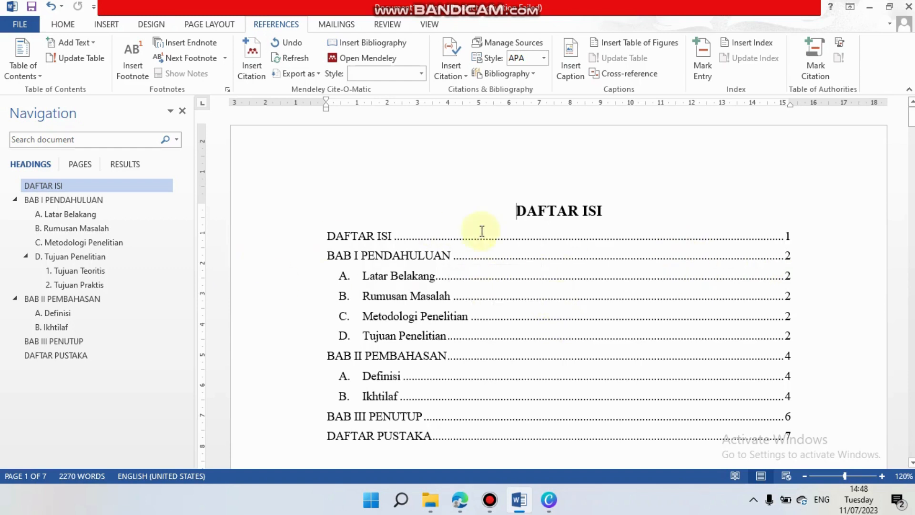
pyautogui.scroll(-1, 337, 240)
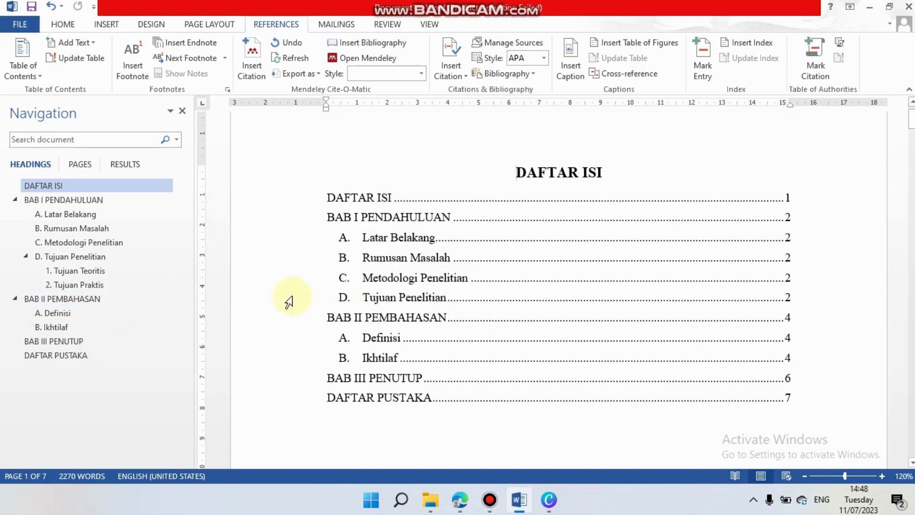
# Insert a page break after the Tujuan Teoritis paragraph and remove the empty line above the Tujuan Praktis heading
pyautogui.click(120, 286)
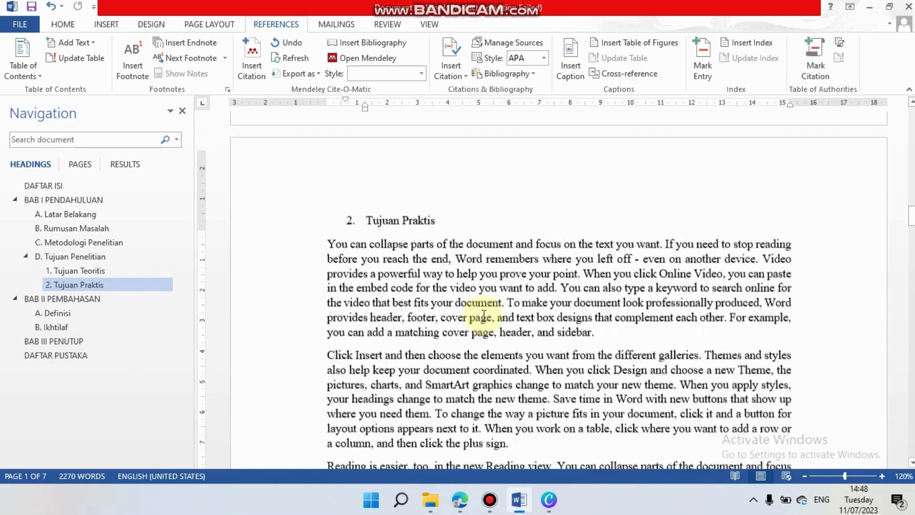
pyautogui.scroll(-10, 483, 315)
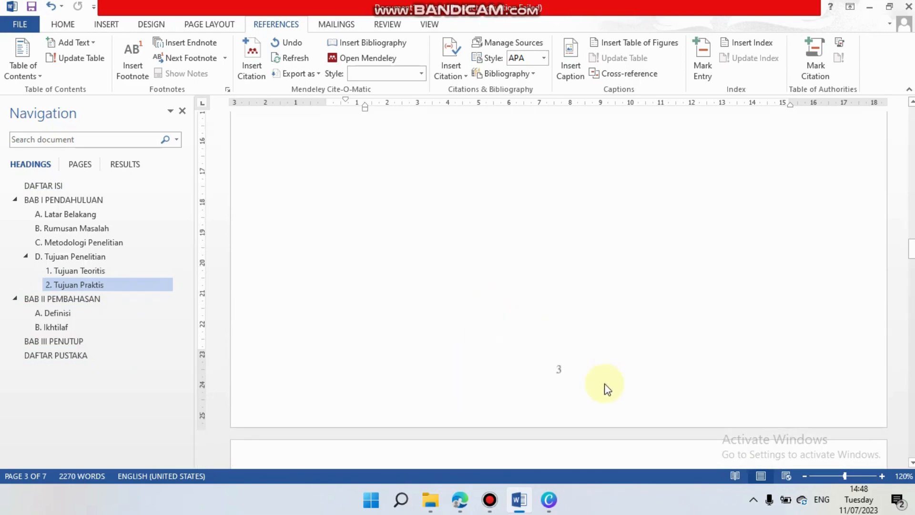
pyautogui.scroll(15, 561, 381)
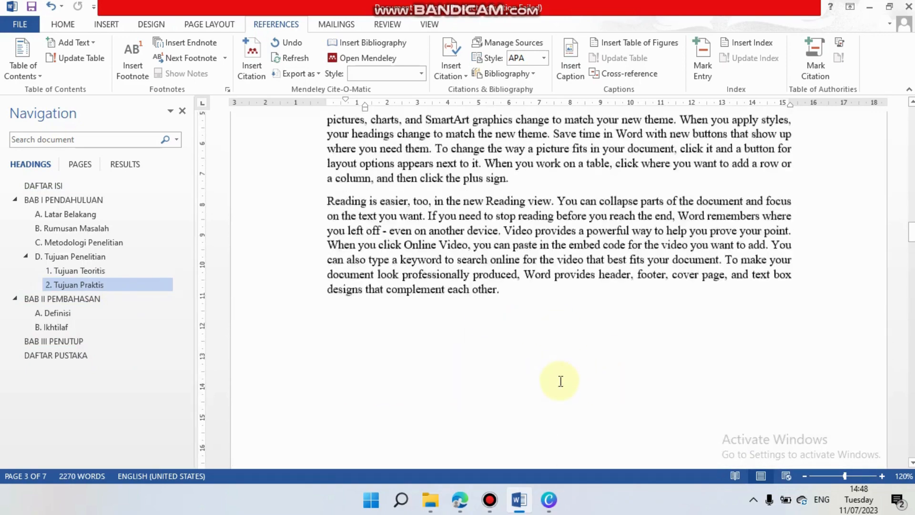
pyautogui.scroll(-2, 457, 334)
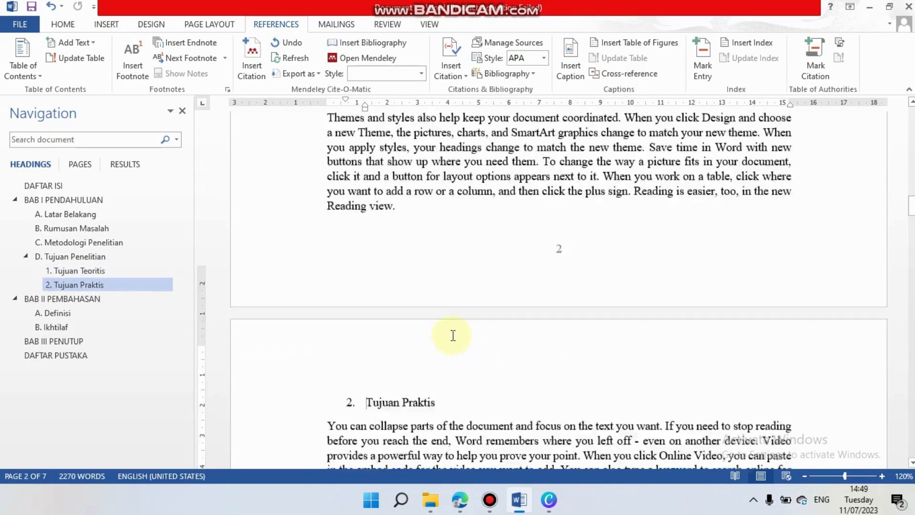
pyautogui.scroll(2, 439, 251)
pyautogui.click(438, 304)
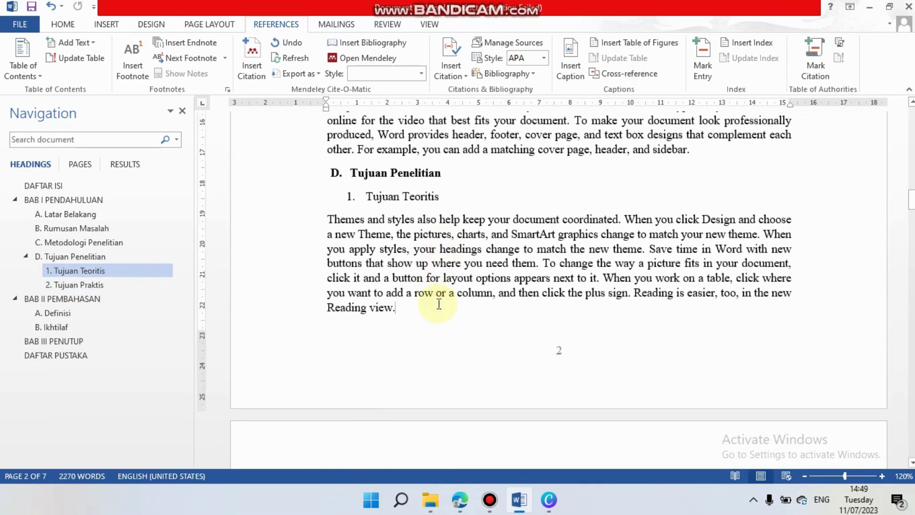
pyautogui.hotkey('ctrl', 'Return')
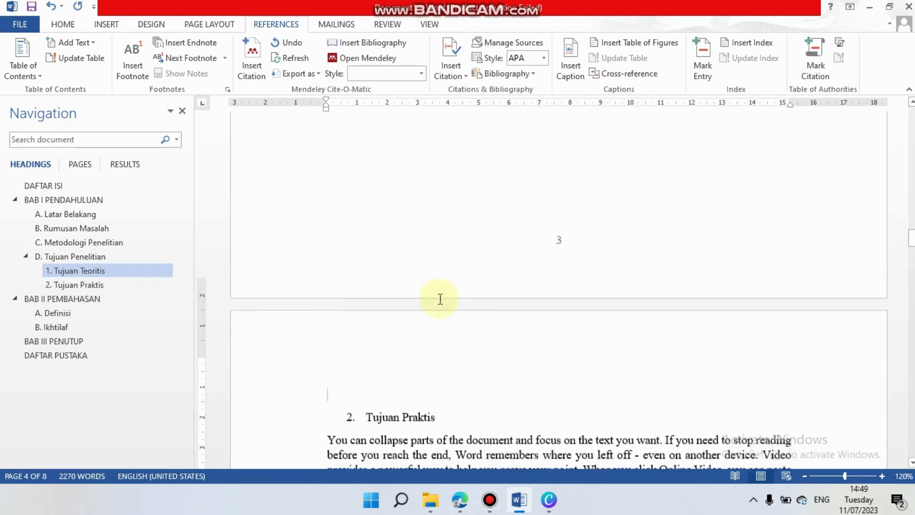
pyautogui.press('Delete')
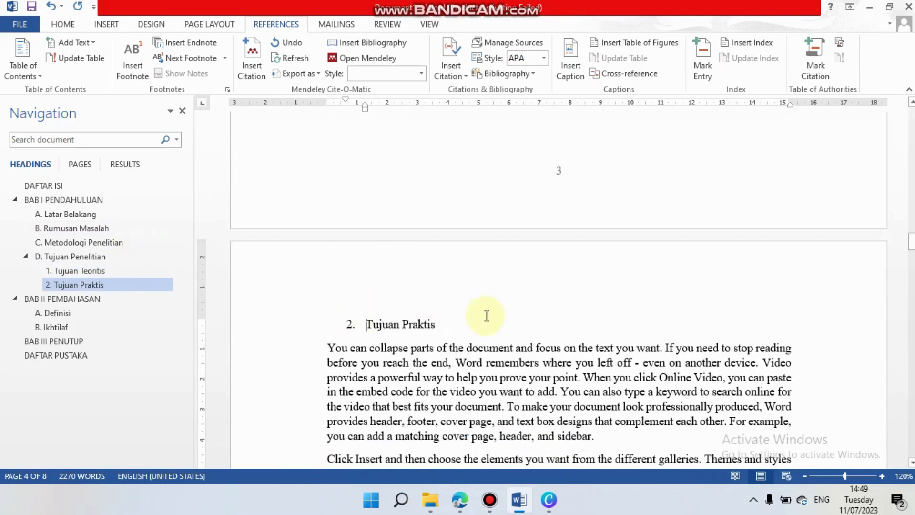
pyautogui.scroll(-5, 485, 313)
pyautogui.scroll(-5, 537, 286)
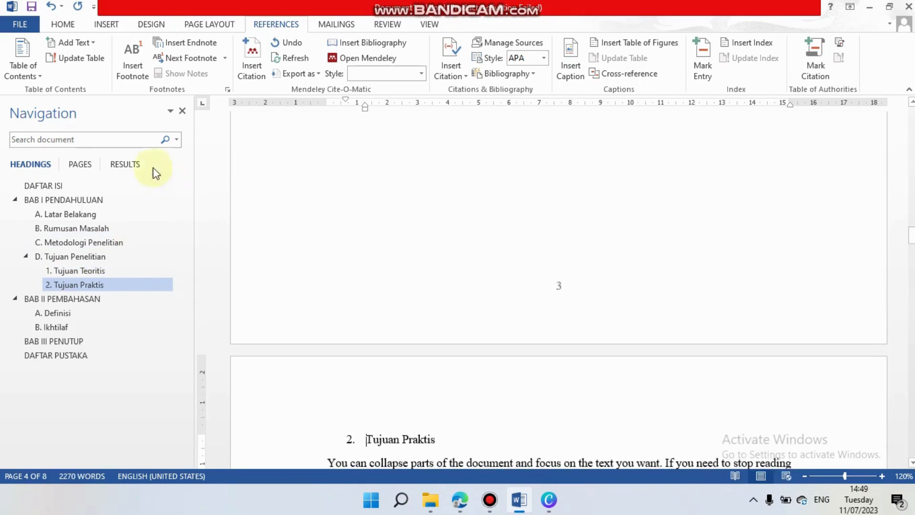
# Insert two page breaks after the Metodologi Penelitian paragraph and remove the empty line above the Tujuan Penelitian heading
pyautogui.click(71, 187)
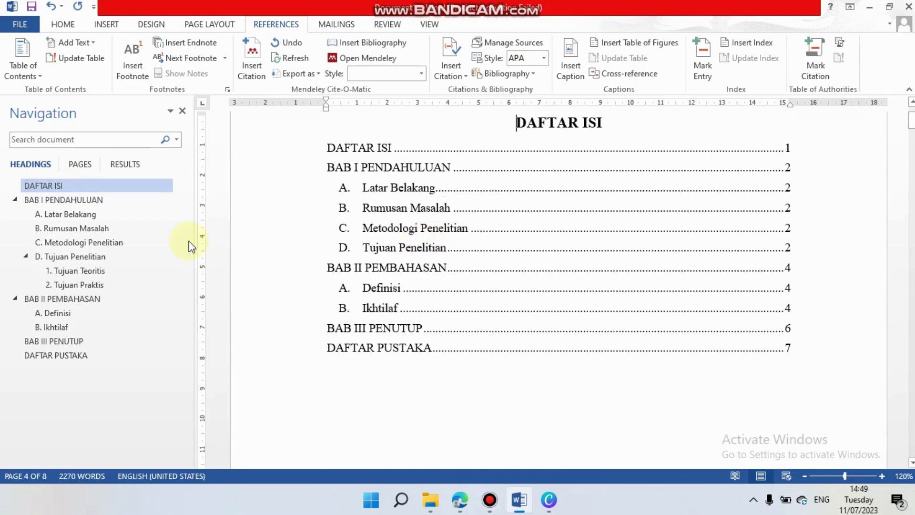
pyautogui.click(634, 247)
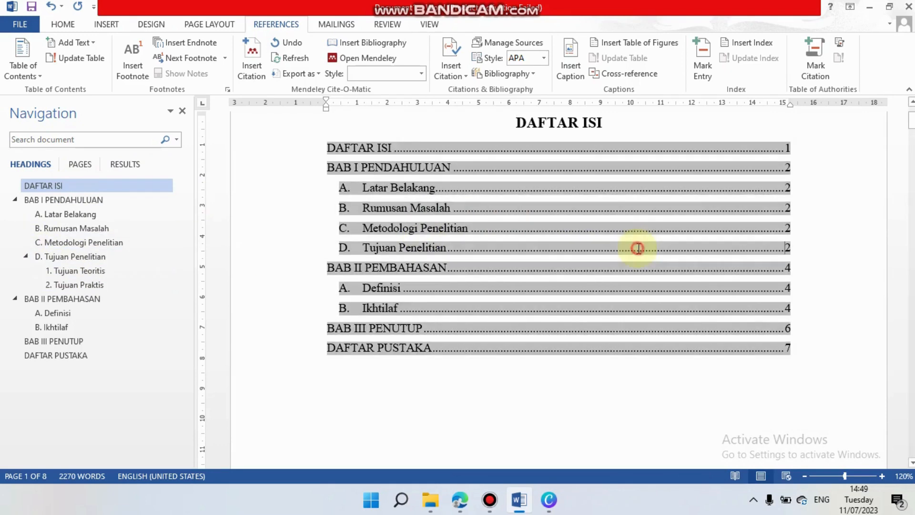
pyautogui.click(70, 256)
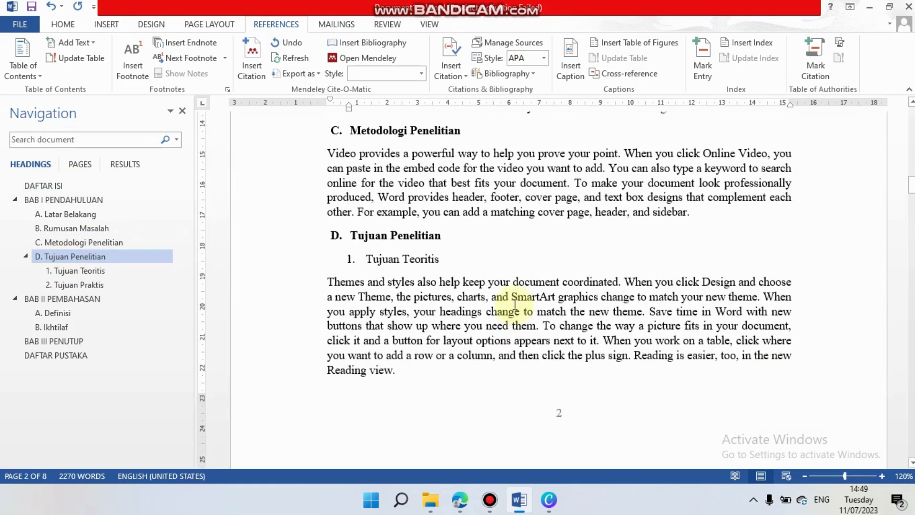
pyautogui.click(730, 257)
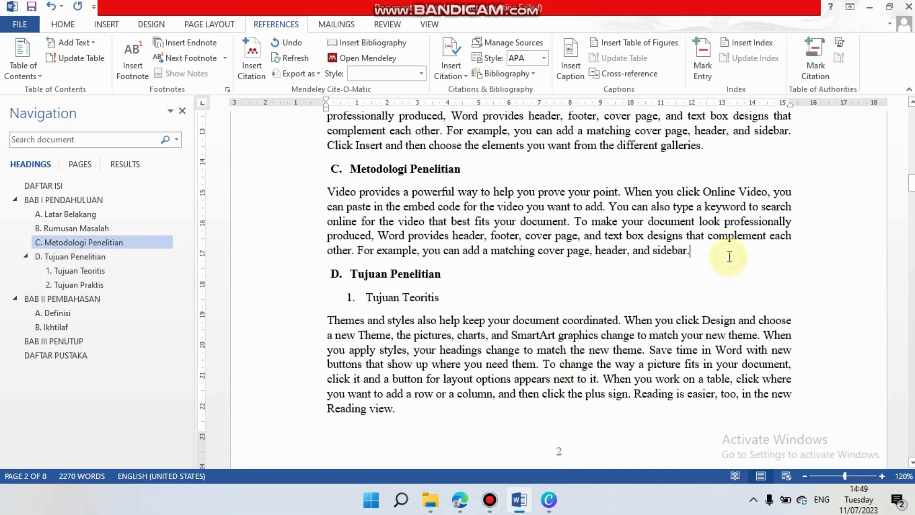
pyautogui.hotkey('ctrl', 'Return')
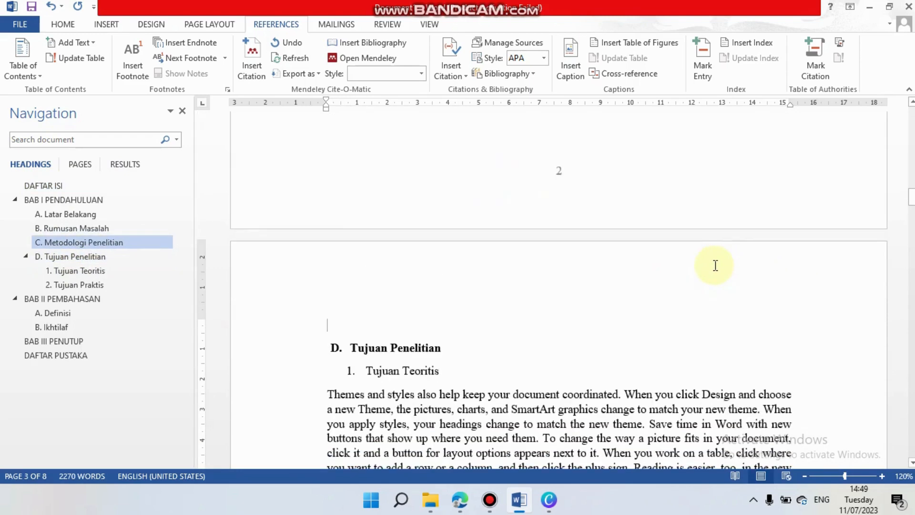
pyautogui.hotkey('ctrl', 'Return')
pyautogui.scroll(-6, 715, 271)
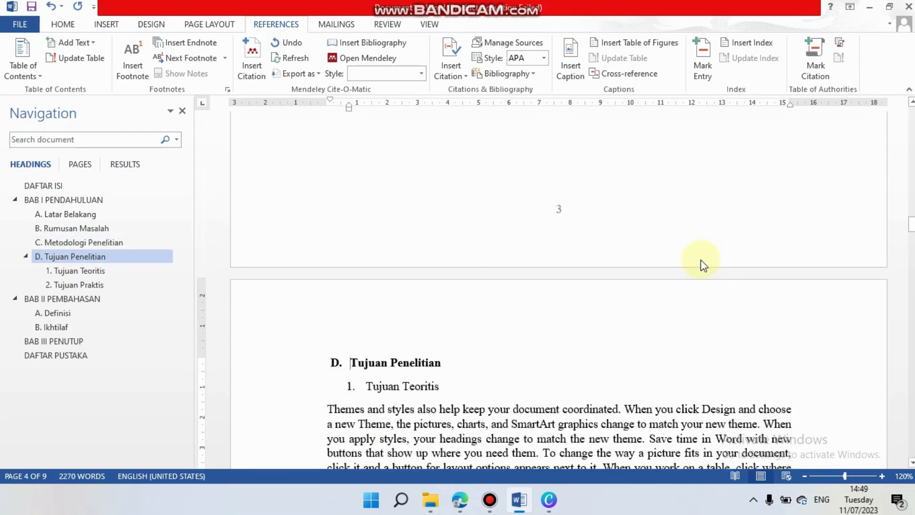
pyautogui.scroll(-4, 607, 336)
pyautogui.scroll(6, 607, 335)
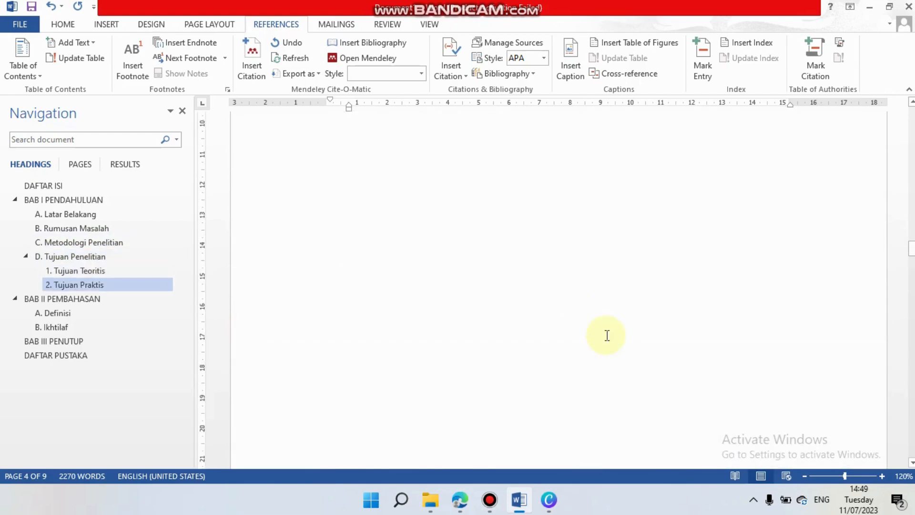
pyautogui.scroll(3, 607, 335)
# Update the table of contents on the DAFTAR ISI page, refreshing its page numbers only
pyautogui.click(101, 186)
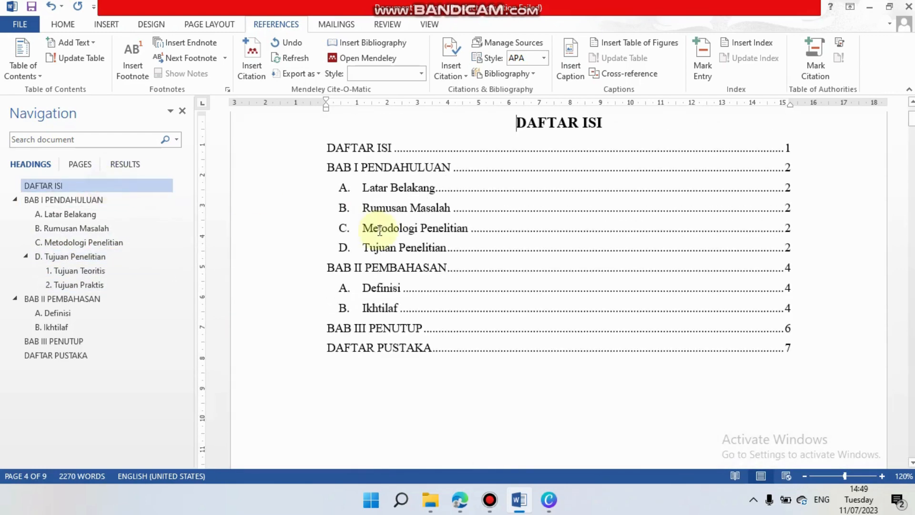
pyautogui.click(401, 229)
pyautogui.scroll(1, 534, 241)
pyautogui.click(352, 186)
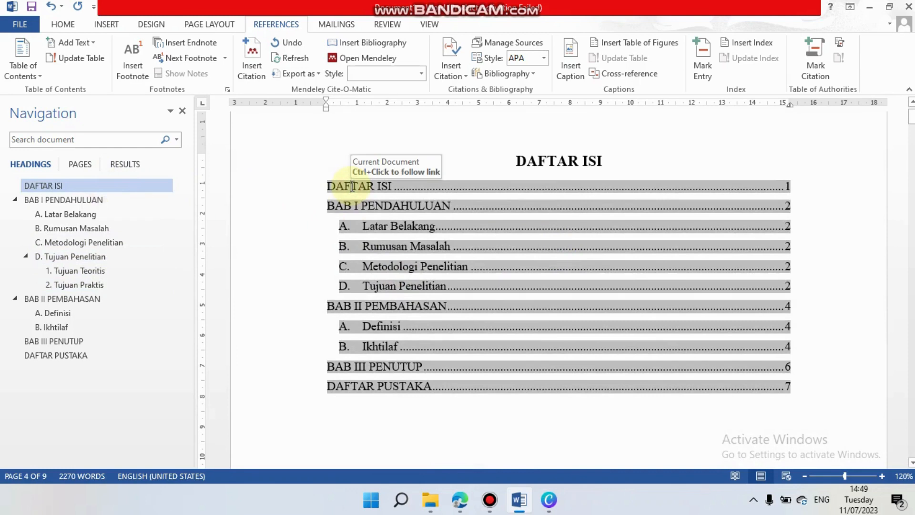
pyautogui.click(383, 187)
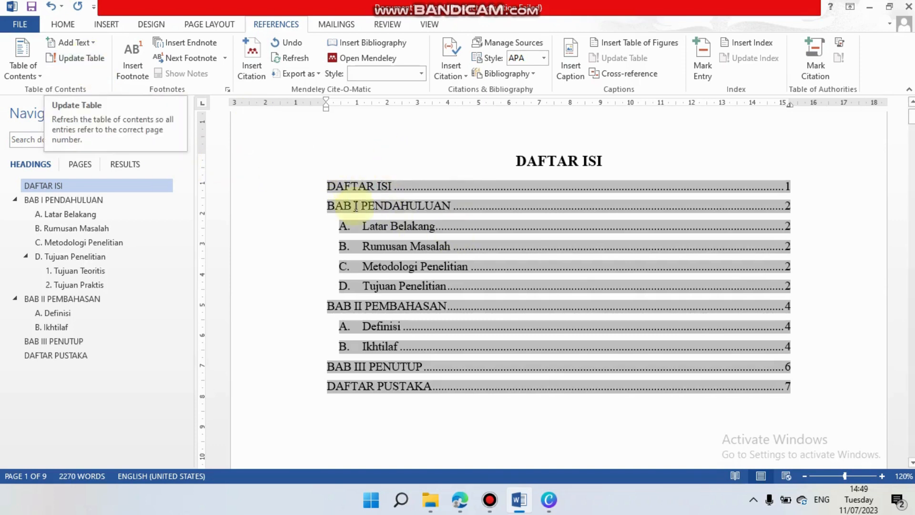
pyautogui.click(359, 187)
pyautogui.click(82, 60)
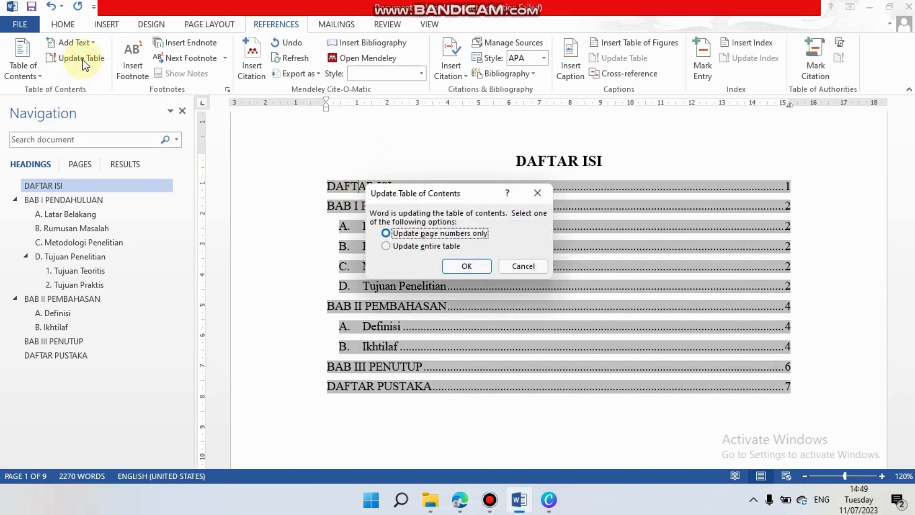
pyautogui.moveTo(428, 203); pyautogui.dragTo(191, 144)
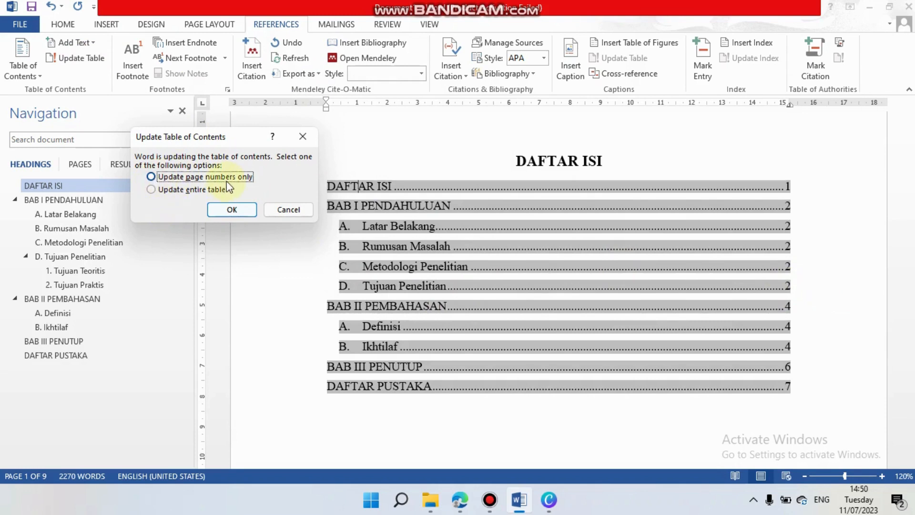
pyautogui.click(239, 211)
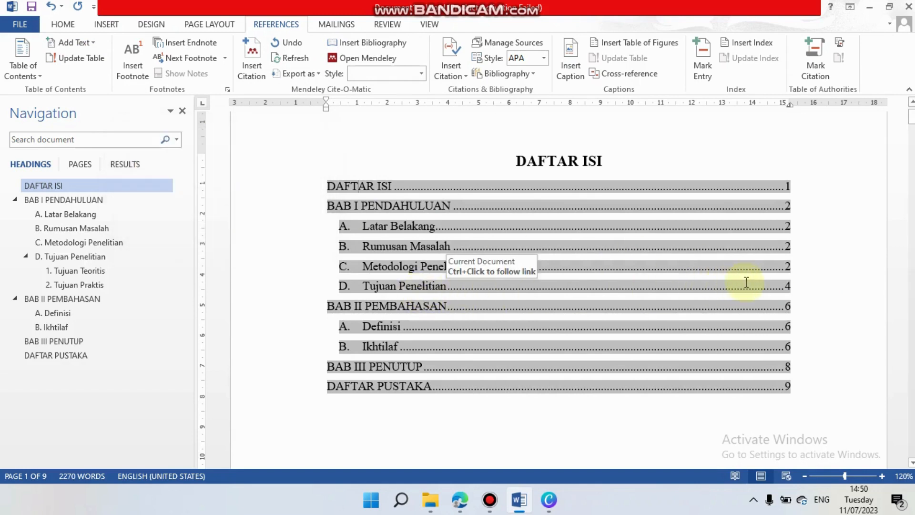
pyautogui.moveTo(785, 307); pyautogui.dragTo(789, 364)
pyautogui.moveTo(284, 292); pyautogui.dragTo(278, 382)
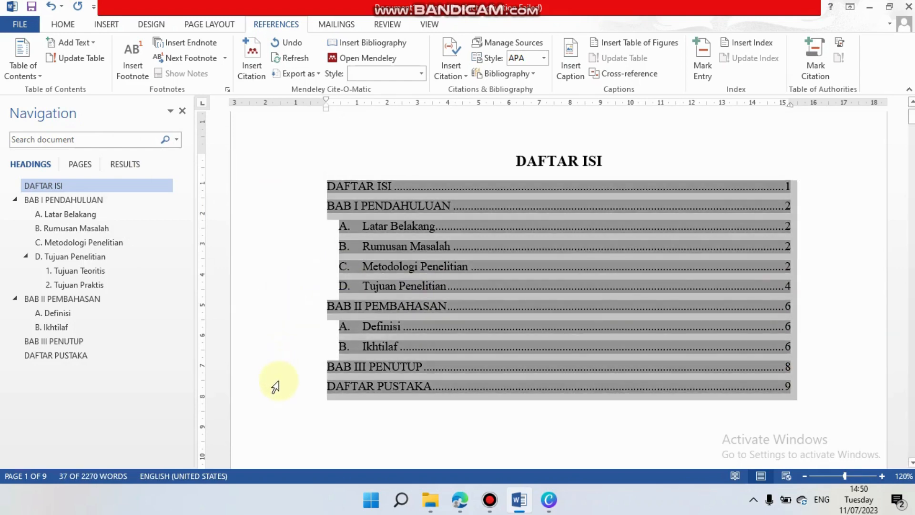
pyautogui.click(409, 267)
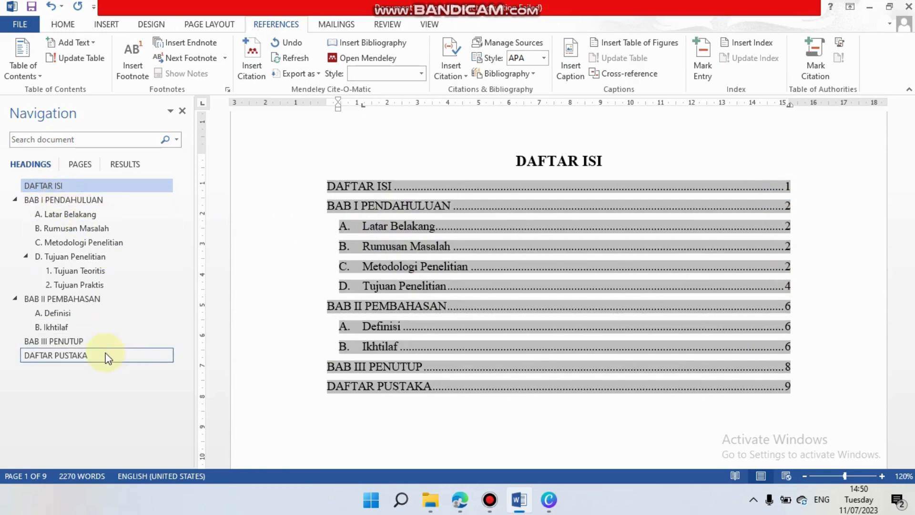
# Insert a page break before the BAB I PENDAHULUAN heading and enter the title MUKADIMAH on the new page ahead of it
pyautogui.click(76, 200)
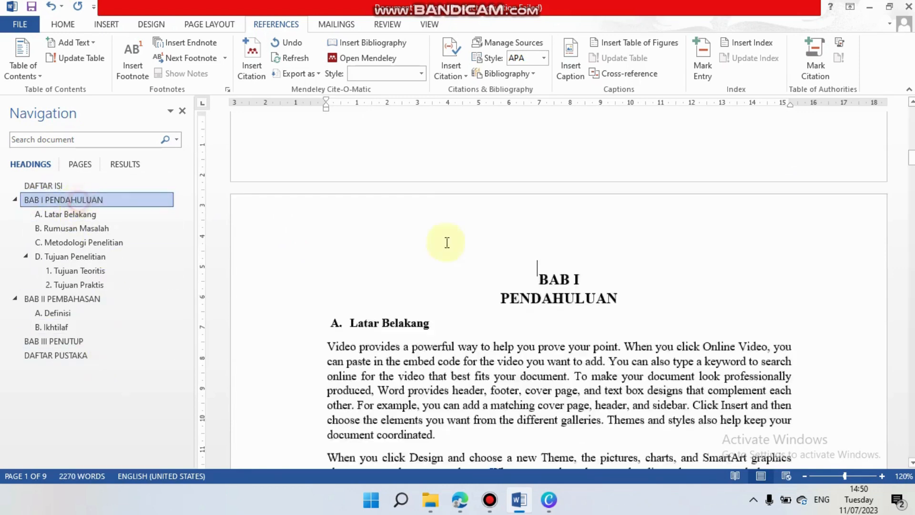
pyautogui.hotkey('ctrl', 'Return')
pyautogui.press('Up')
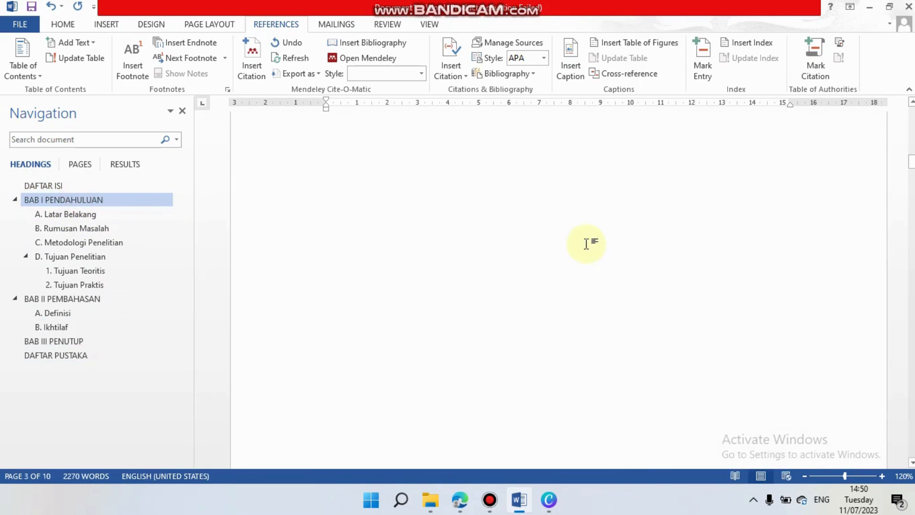
pyautogui.write('MUKADIMAH')
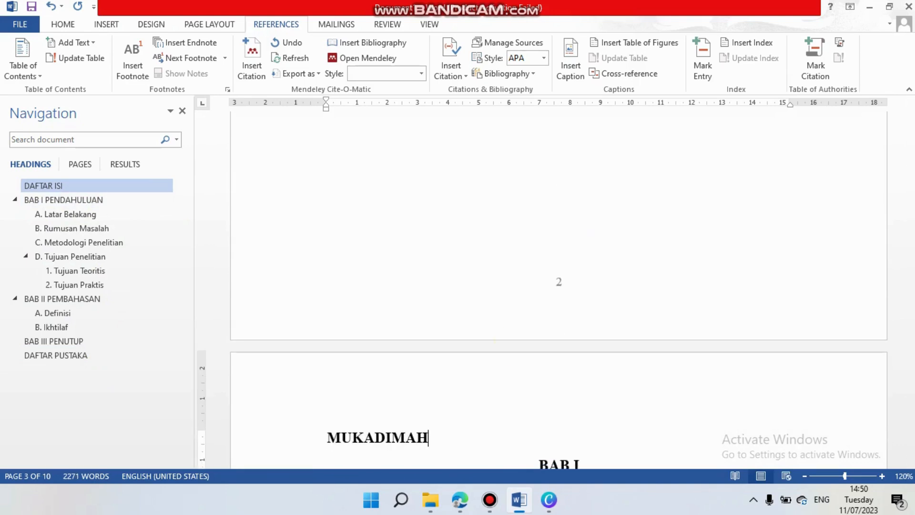
pyautogui.scroll(-10, 510, 344)
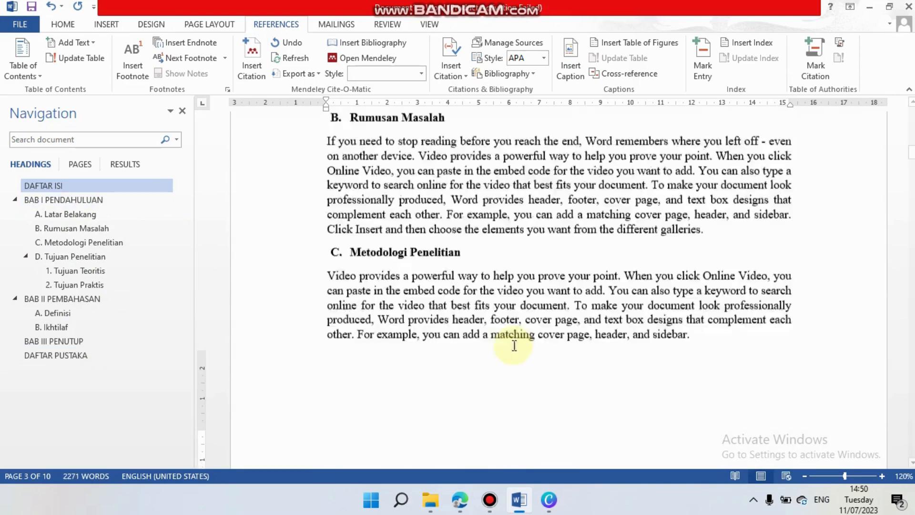
pyautogui.scroll(8, 511, 344)
pyautogui.hotkey('ctrl', 'z')
pyautogui.hotkey('ctrl', 'z')
pyautogui.hotkey('ctrl', 'z')
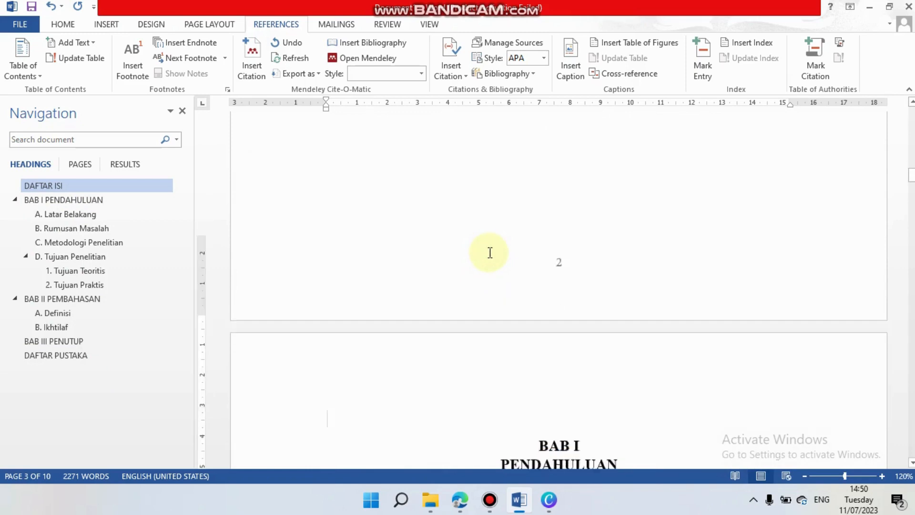
pyautogui.hotkey('ctrl', 'y')
pyautogui.hotkey('ctrl', 'y')
pyautogui.hotkey('ctrl', 'y')
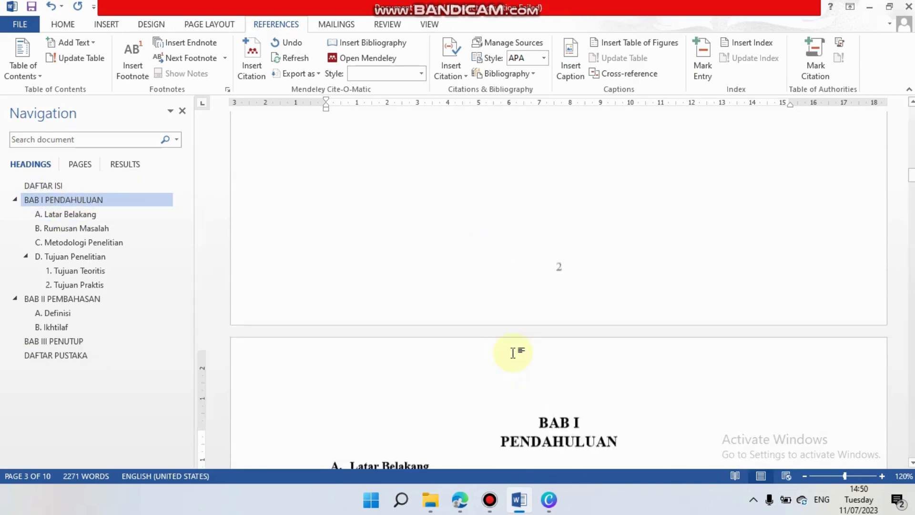
# Apply the Heading 1 style to the MUKADIMAH title
pyautogui.scroll(3, 558, 186)
pyautogui.click(64, 24)
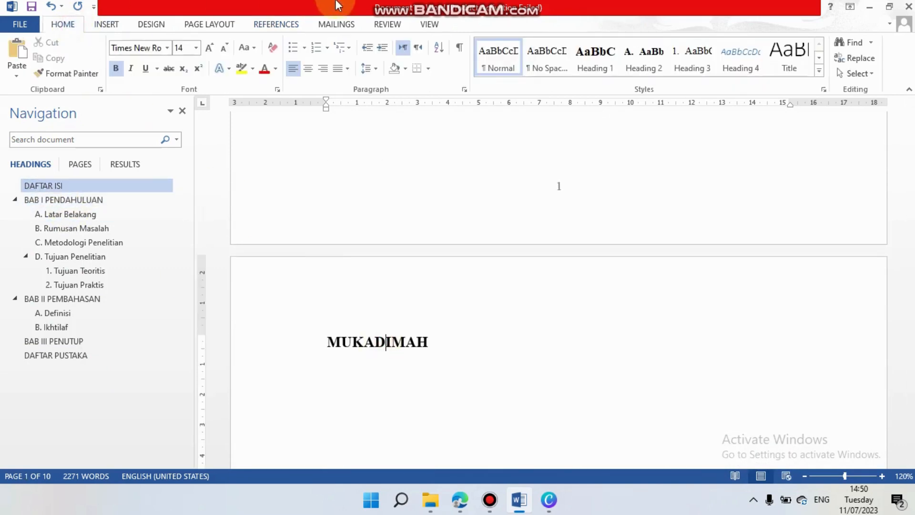
pyautogui.click(593, 68)
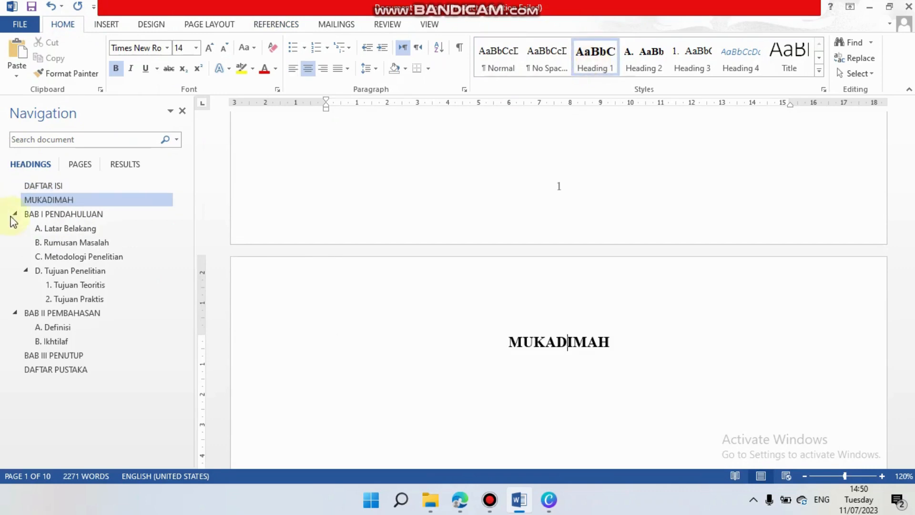
# Rename the Ikhtilaf subheading under BAB II PEMBAHASAN to Ikhtilaf Ulama
pyautogui.click(107, 341)
pyautogui.click(409, 235)
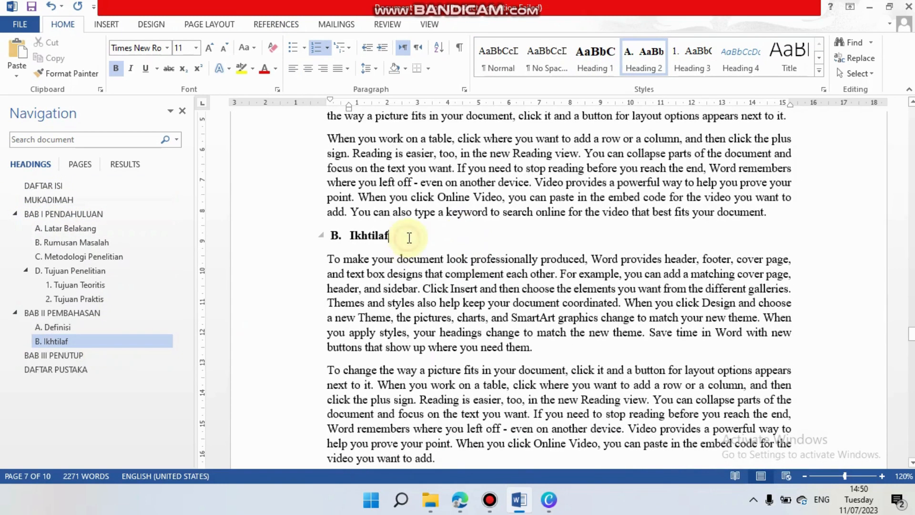
pyautogui.write('u')
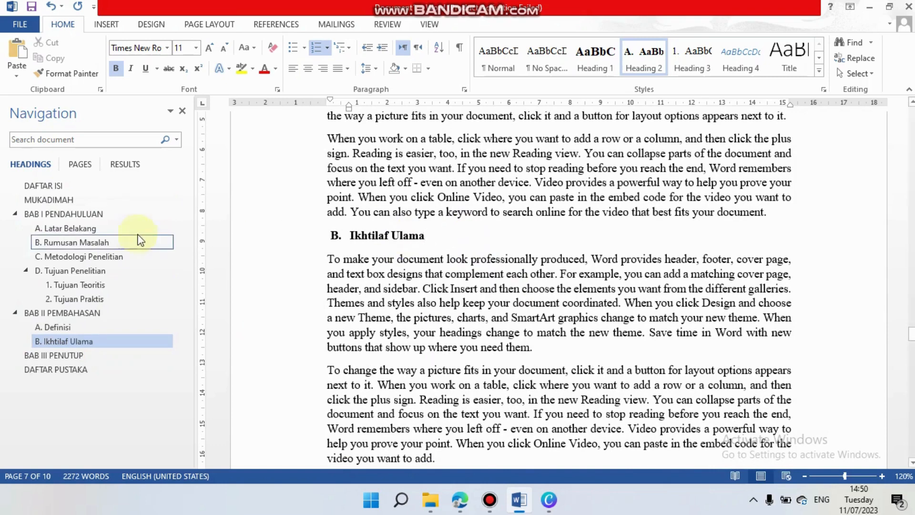
# Update the entire table of contents on the DAFTAR ISI page, including both heading entries and page numbers
pyautogui.click(78, 184)
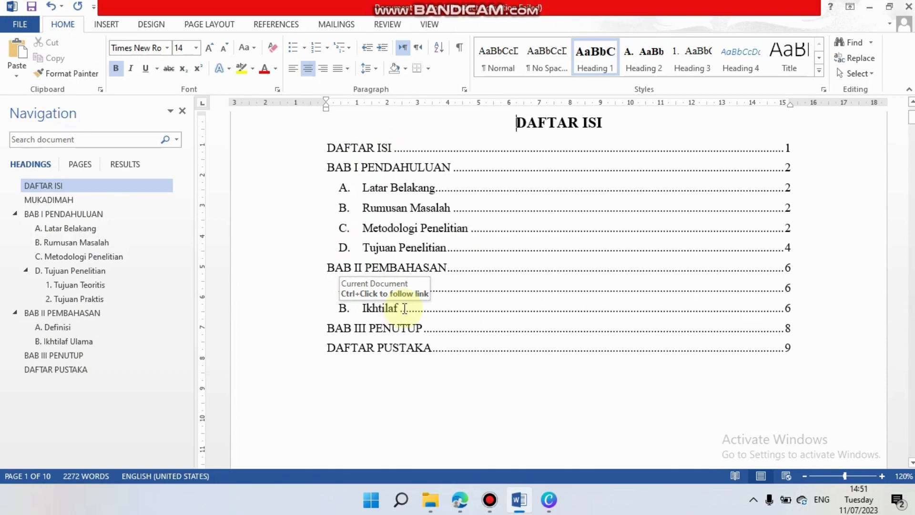
pyautogui.click(384, 188)
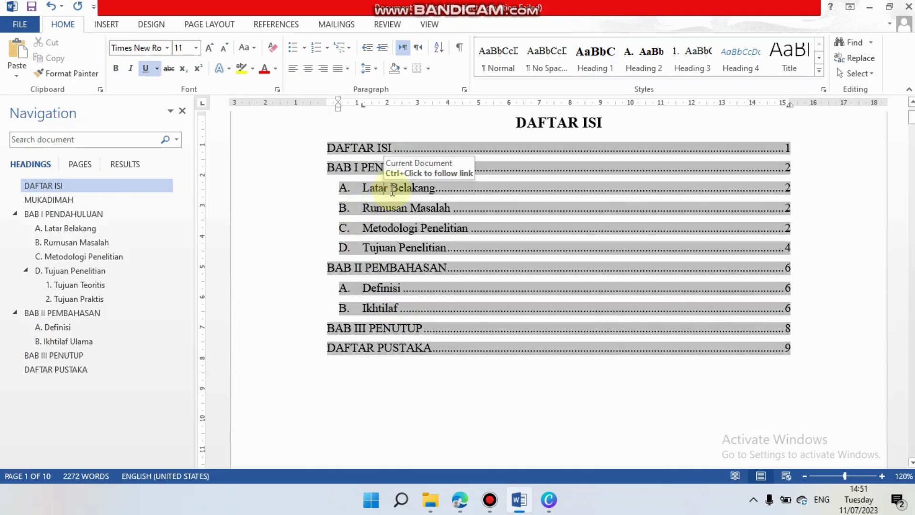
pyautogui.click(270, 26)
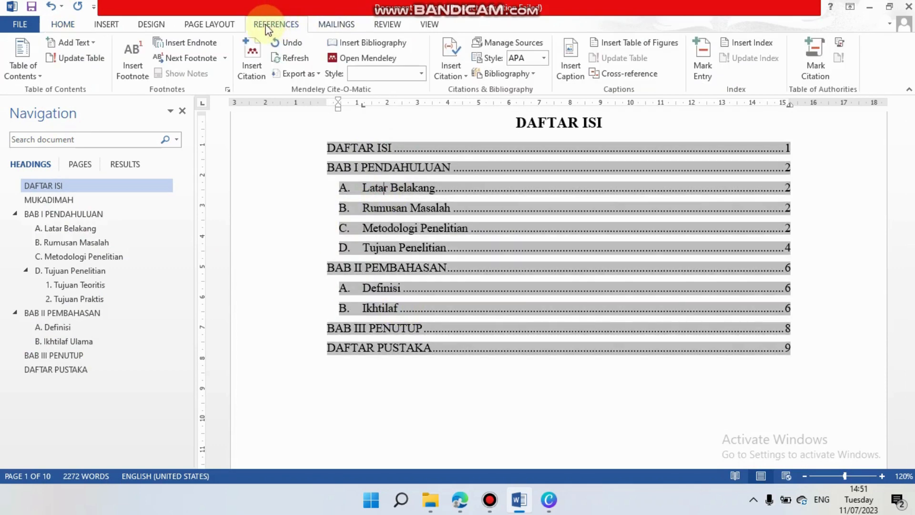
pyautogui.click(93, 59)
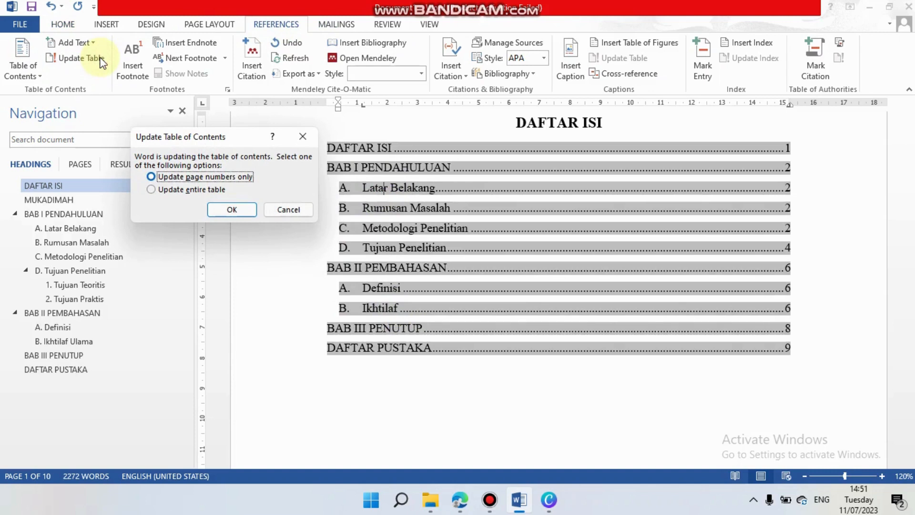
pyautogui.click(164, 189)
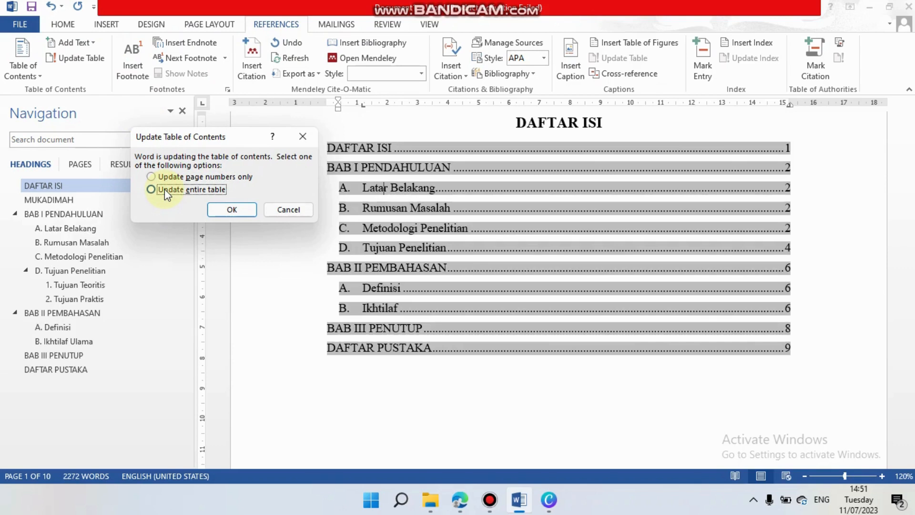
pyautogui.click(230, 211)
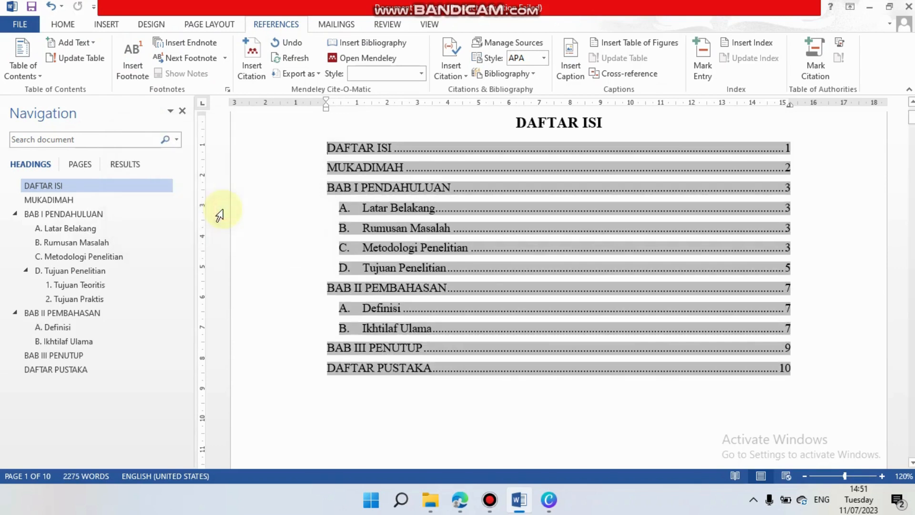
# Review the table of contents entries, including MUKADIMAH and Ikhtilaf Ulama, and view the table update options without applying them
pyautogui.click(410, 333)
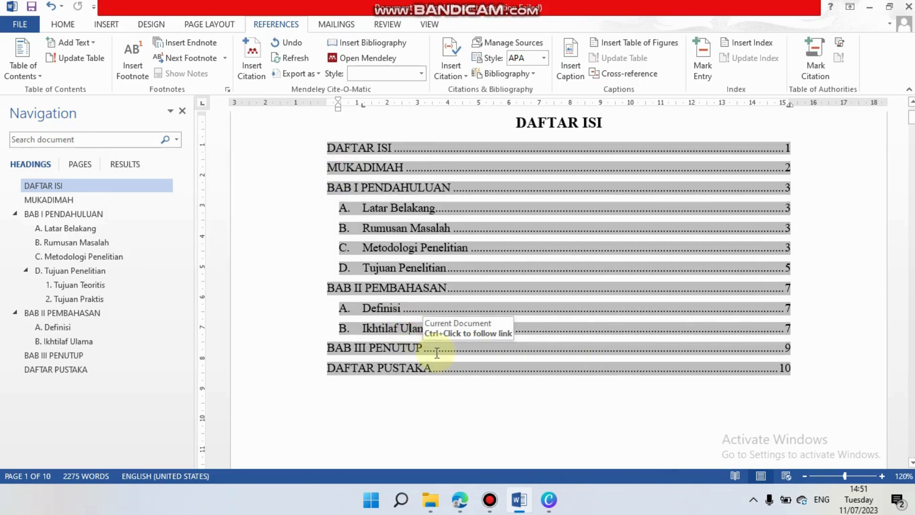
pyautogui.scroll(2, 544, 244)
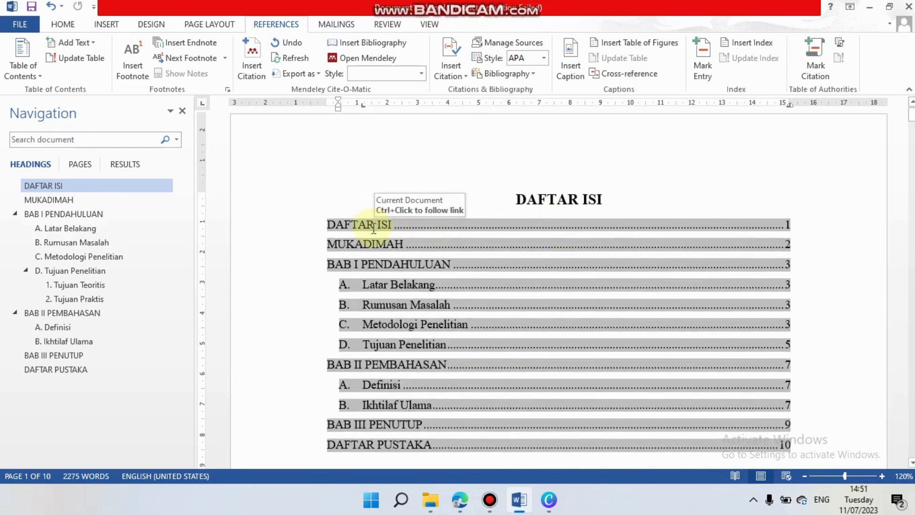
pyautogui.moveTo(305, 223); pyautogui.dragTo(301, 414)
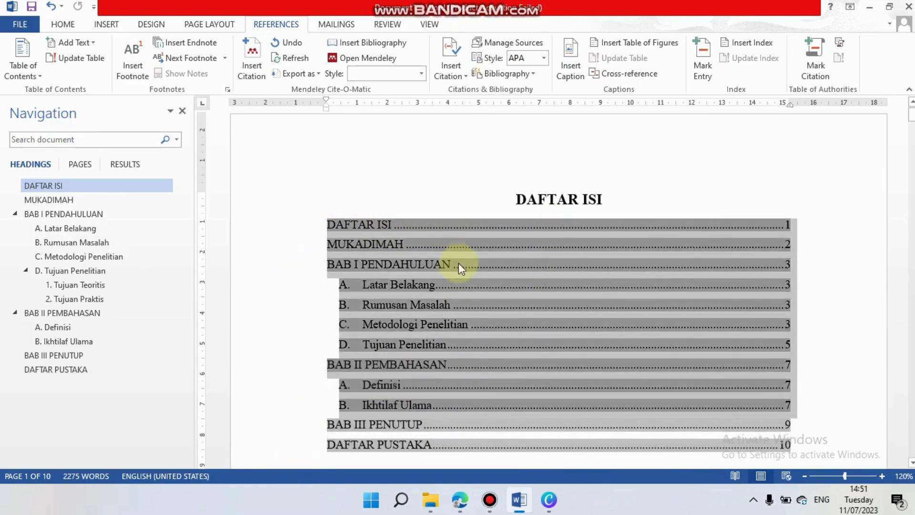
pyautogui.click(405, 246)
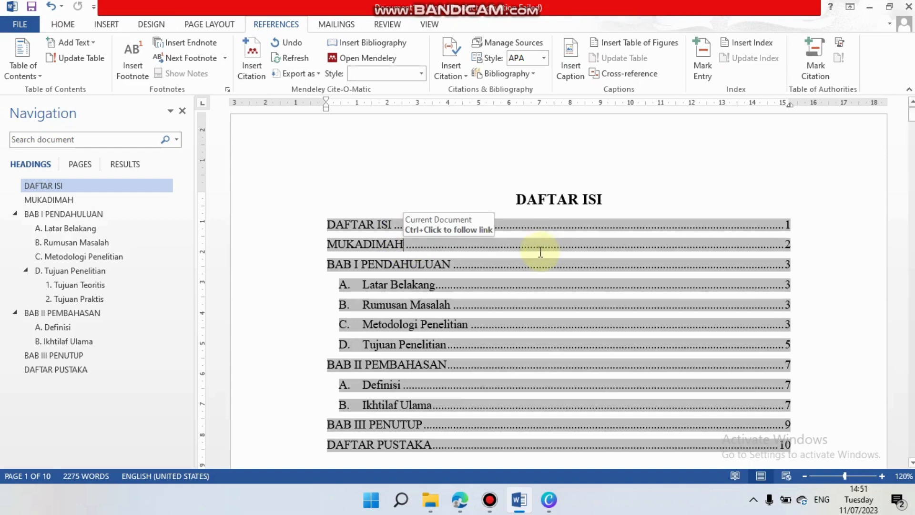
pyautogui.click(90, 62)
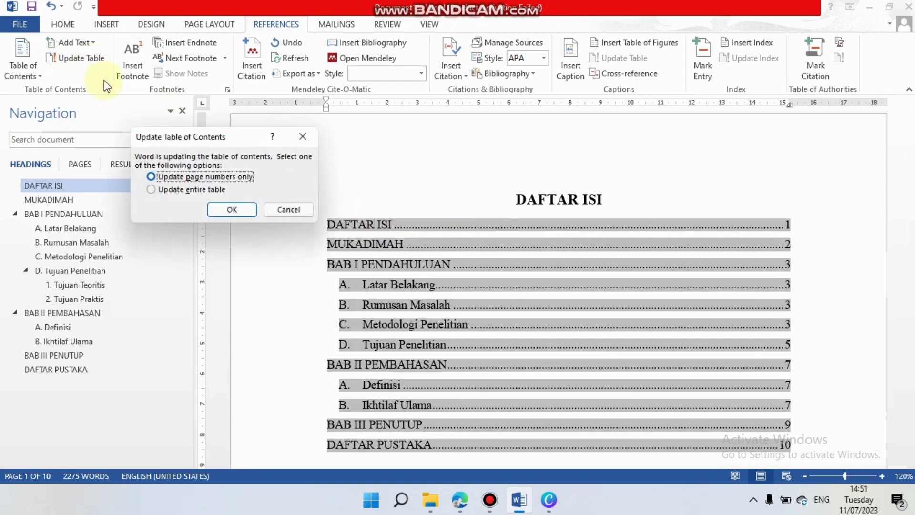
pyautogui.click(285, 209)
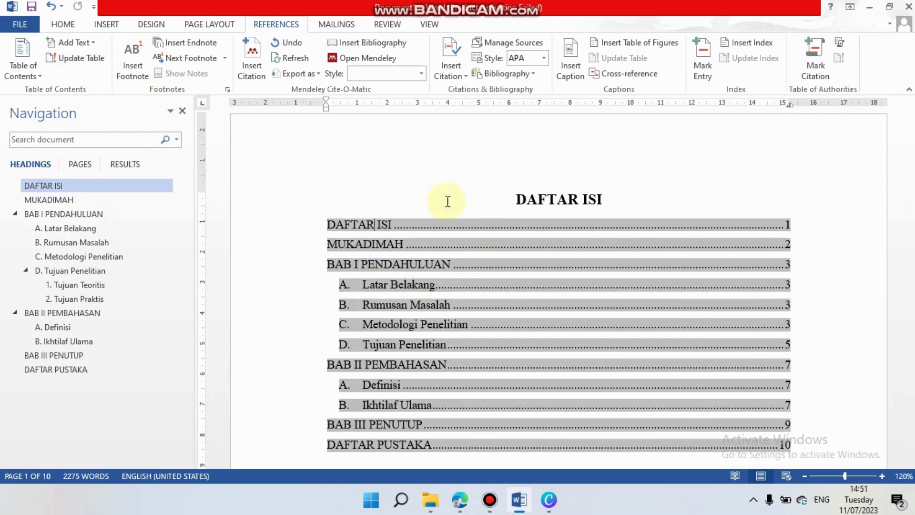
pyautogui.scroll(-3, 463, 324)
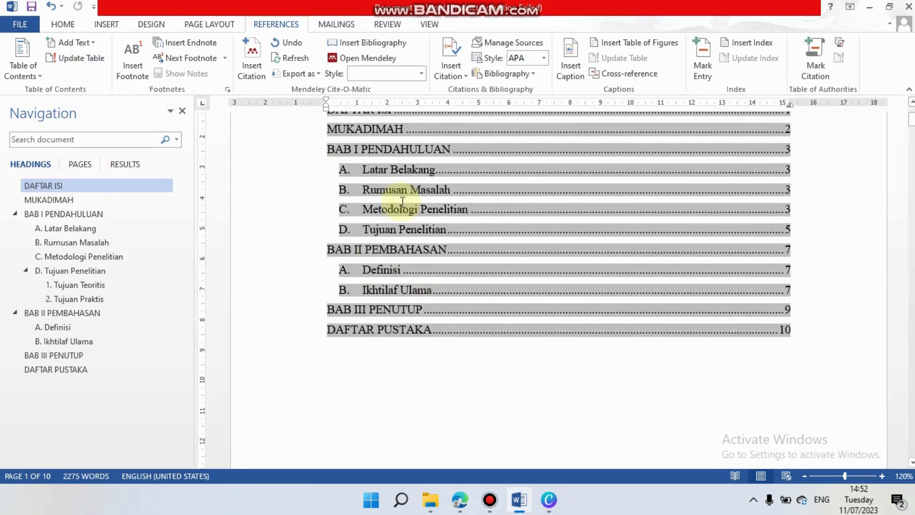
pyautogui.scroll(2, 460, 239)
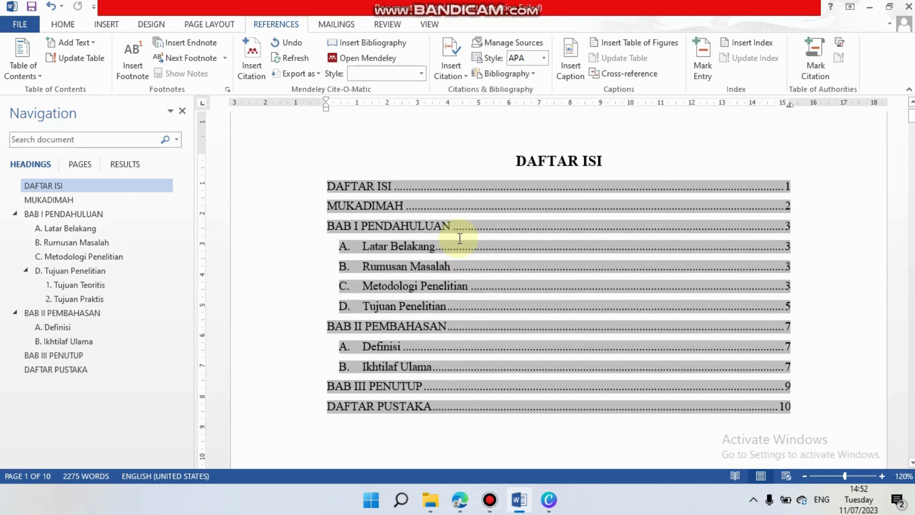